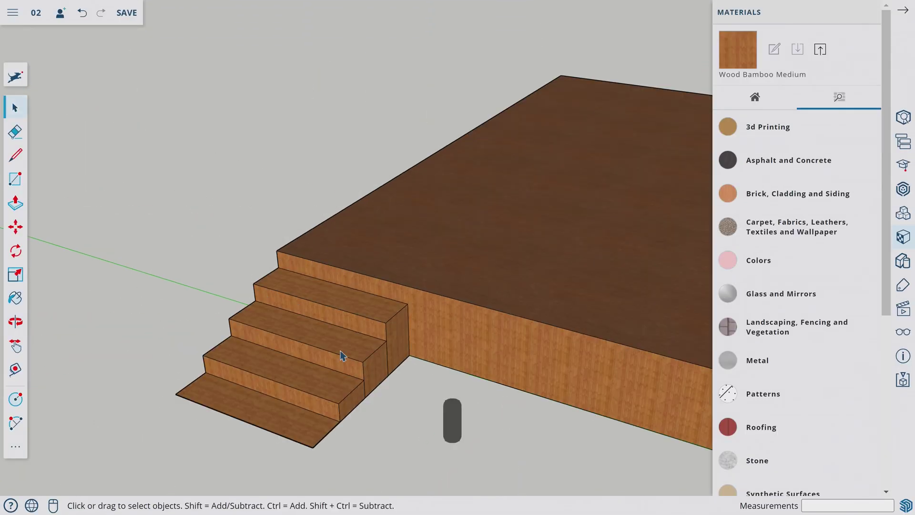
key("ctrl+z")
key("b")
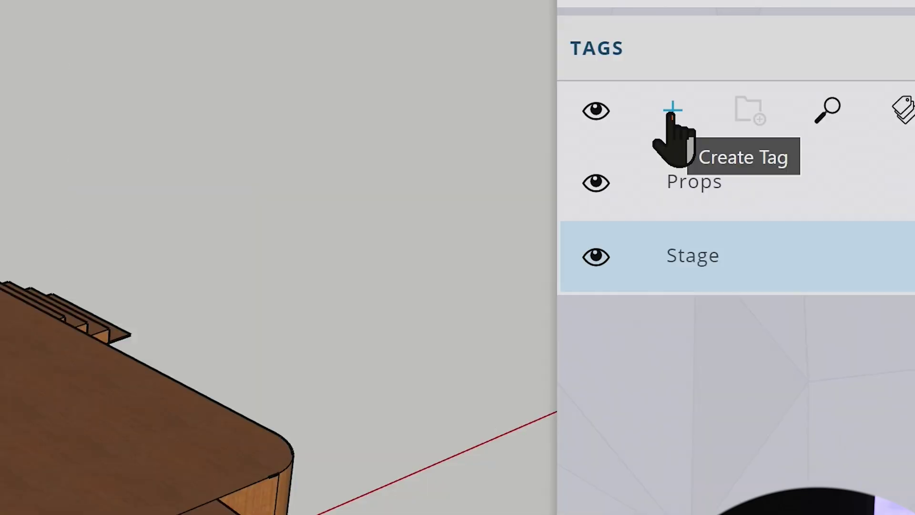
Step: Create tags named LED and Sound and start naming a third one Artists
left_click(672, 111)
type("LED")
key("Return")
left_click(672, 111)
type("Sound")
key("Return")
left_click(672, 111)
key("BackSpace")
type("Artis")
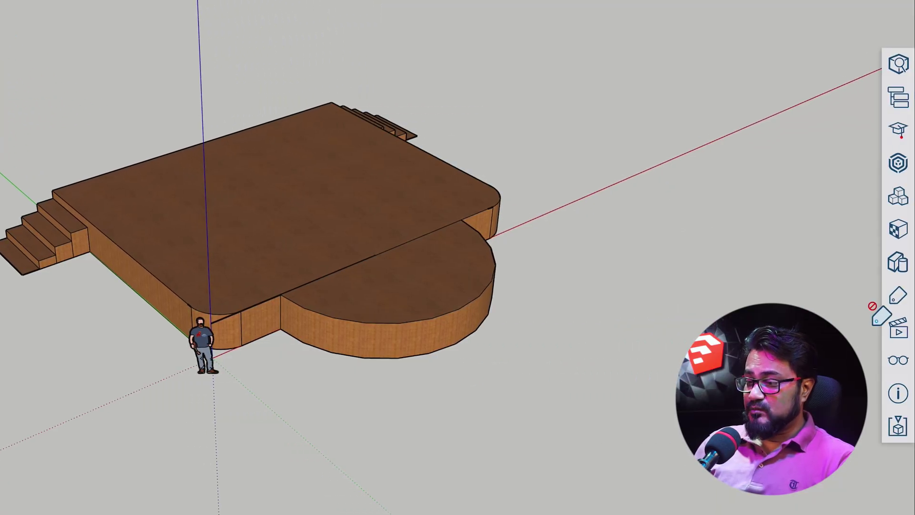
Step: Create two tags named Stage and Props
left_click(900, 305)
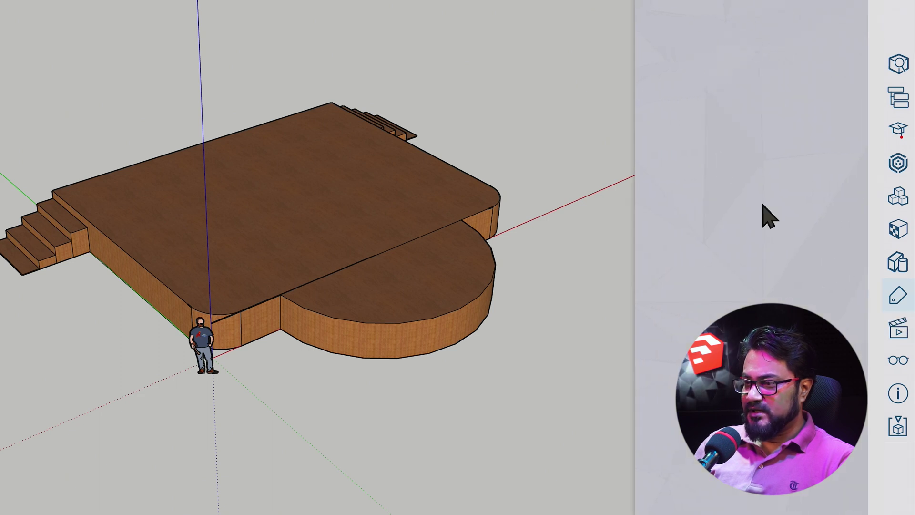
left_click(694, 49)
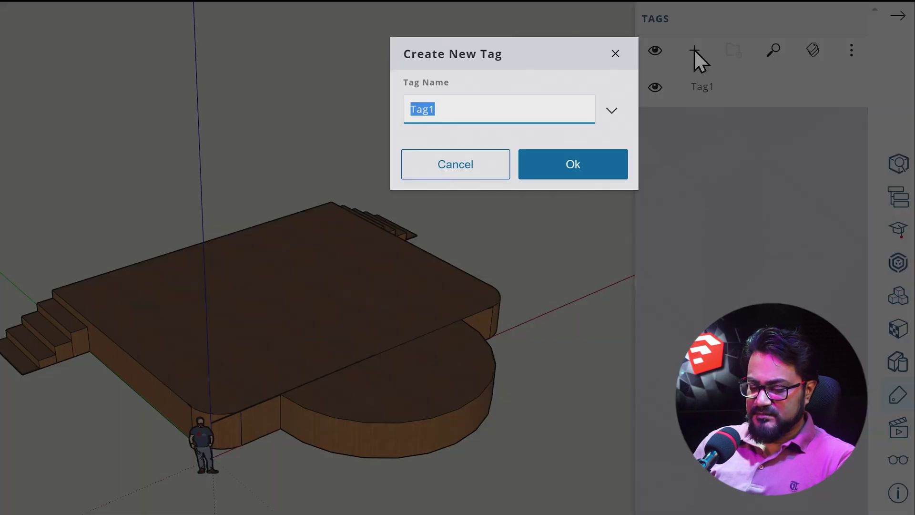
type("Stage")
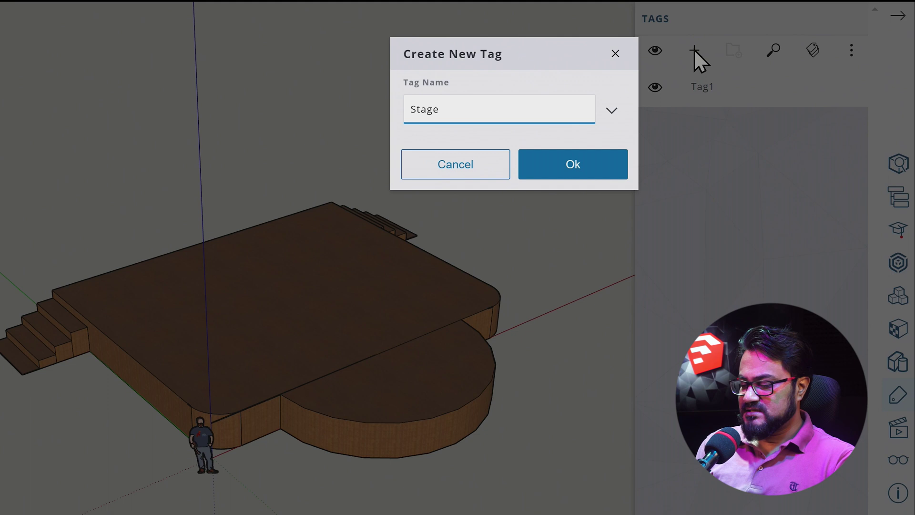
key("Return")
left_click(699, 46)
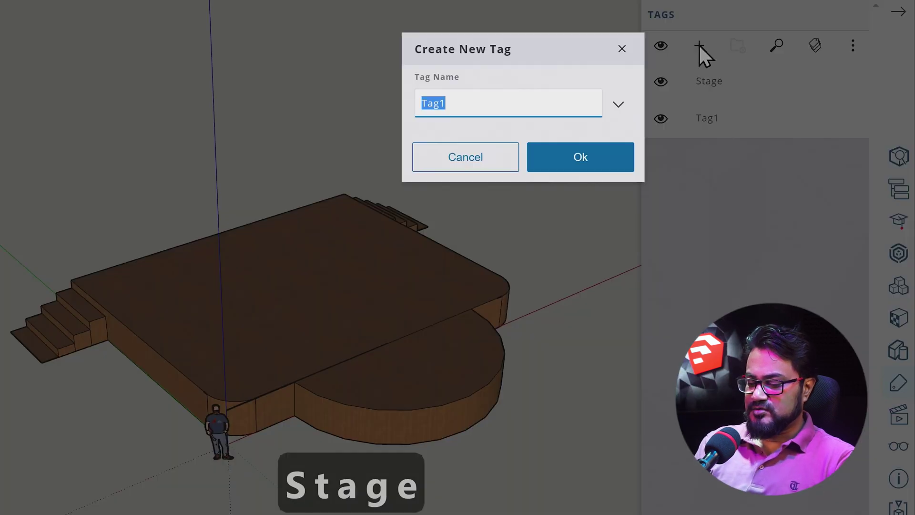
type("Props")
key("Return")
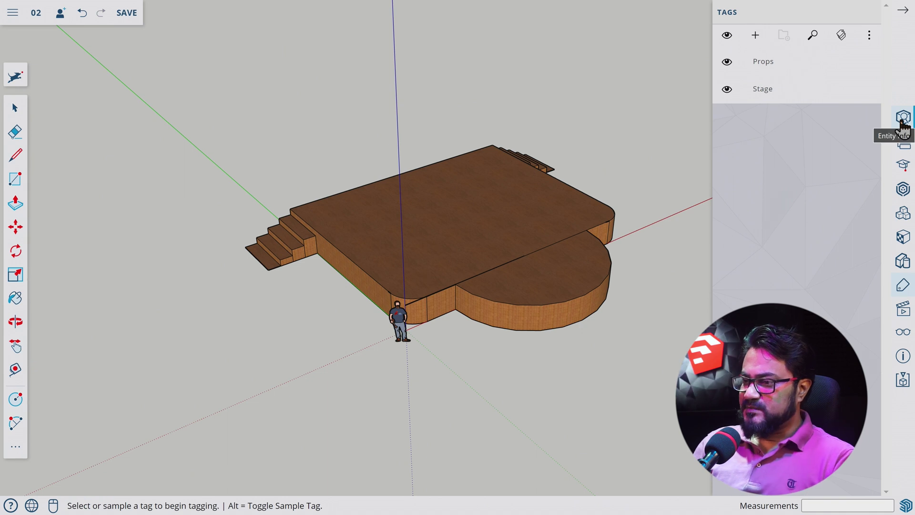
Step: Assign the Stage tag to the Stage Base component through its entity information
left_click(902, 119)
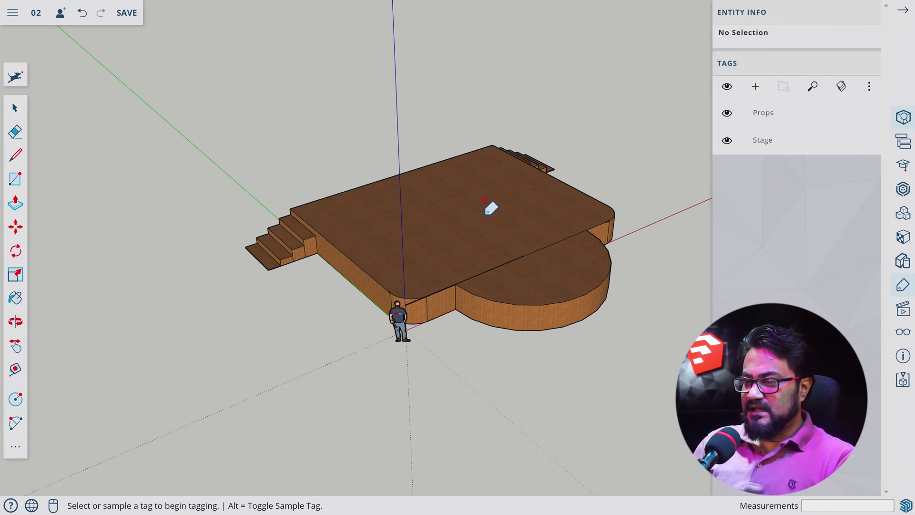
key("space")
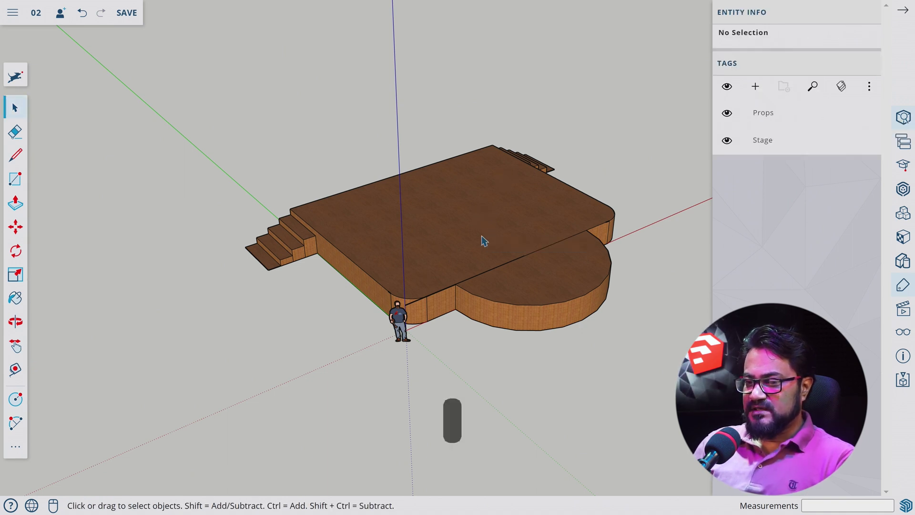
left_click(484, 241)
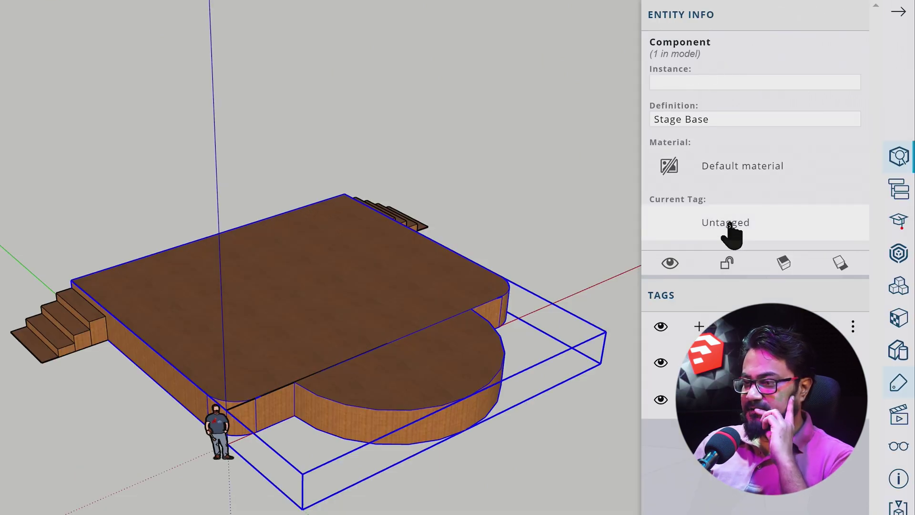
left_click(730, 231)
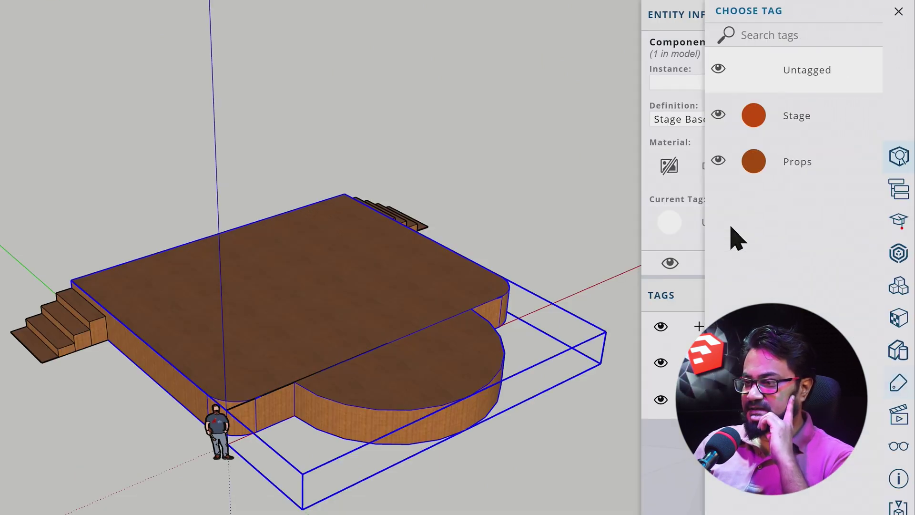
left_click(738, 119)
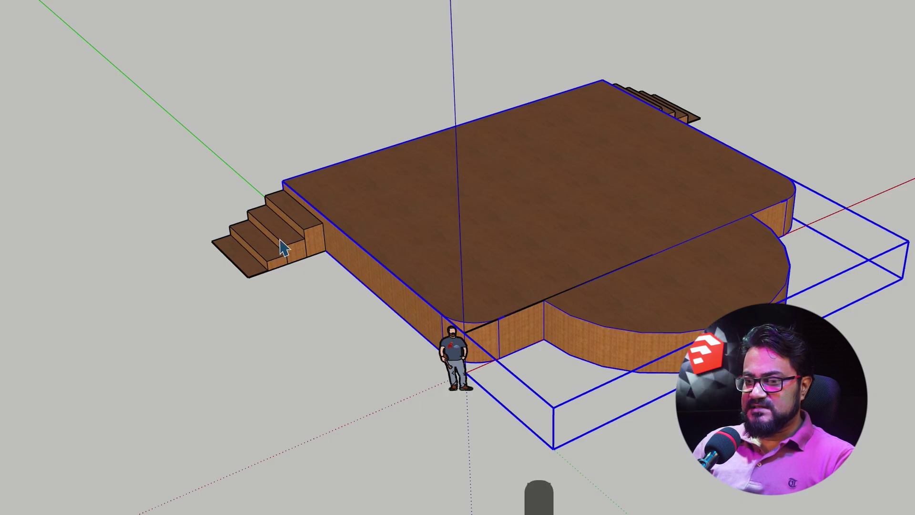
Step: Assign the Props tag to both stair components at the sides of the stage
left_click(285, 247)
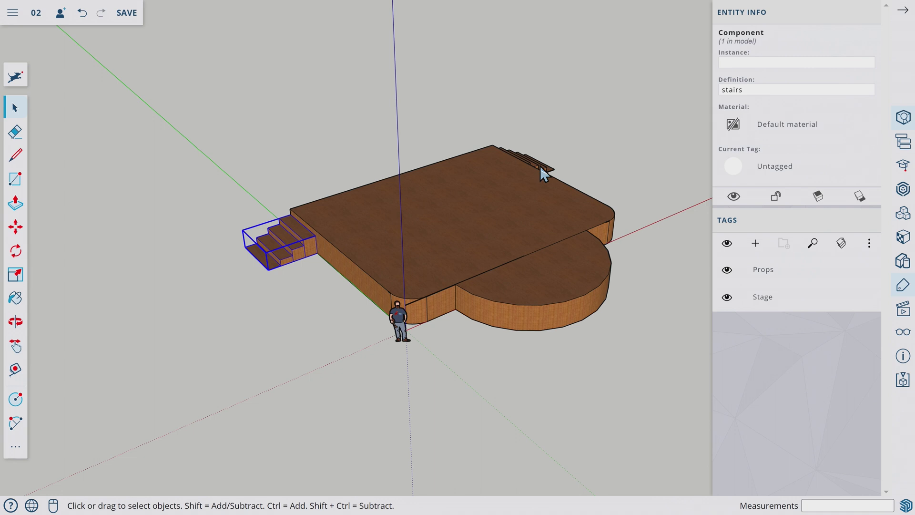
left_click(540, 167, "shift")
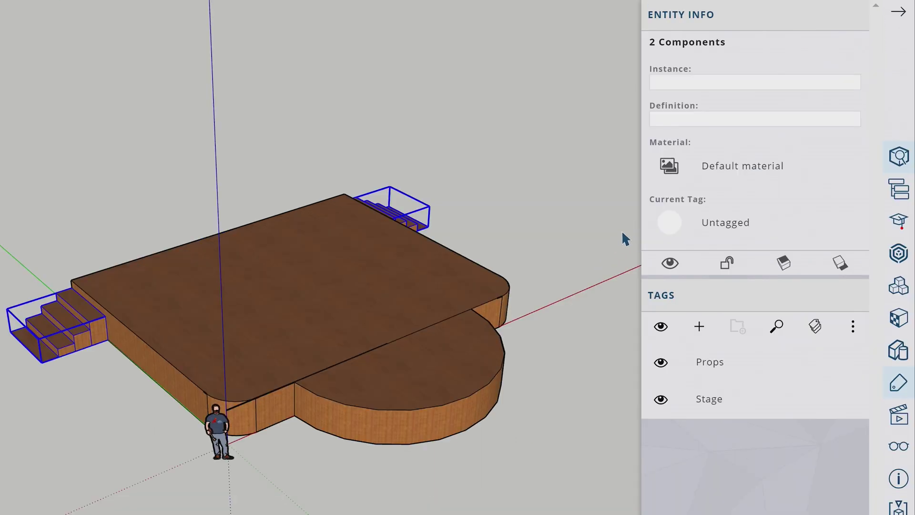
left_click(727, 222)
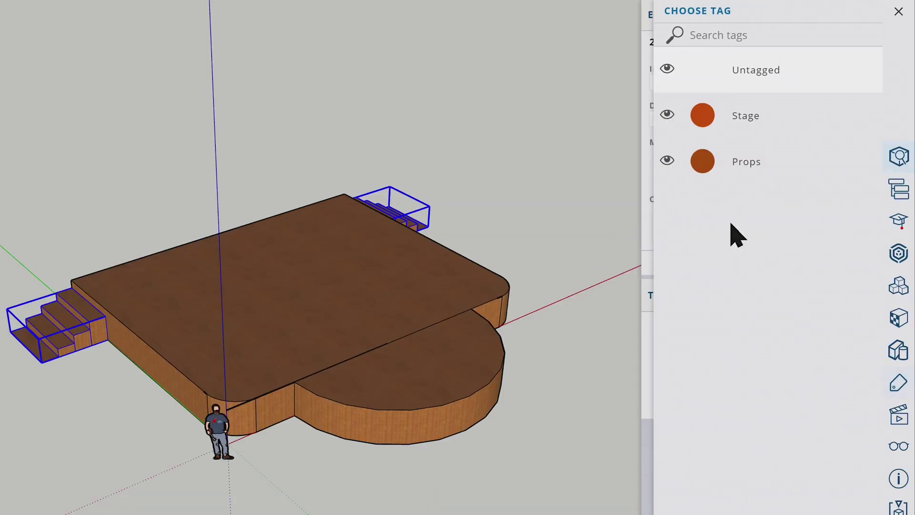
left_click(738, 164)
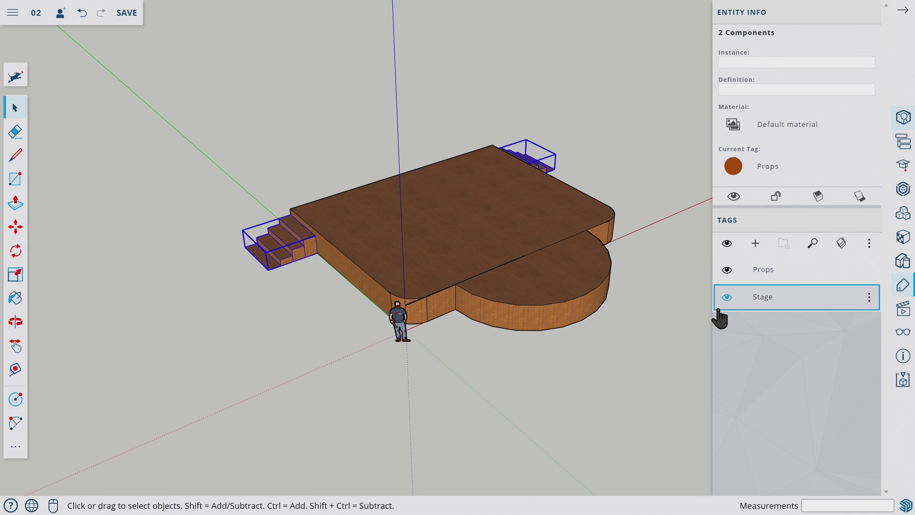
Step: Toggle the visibility of the Props and Stage tags to check which objects each one controls
left_click(728, 272)
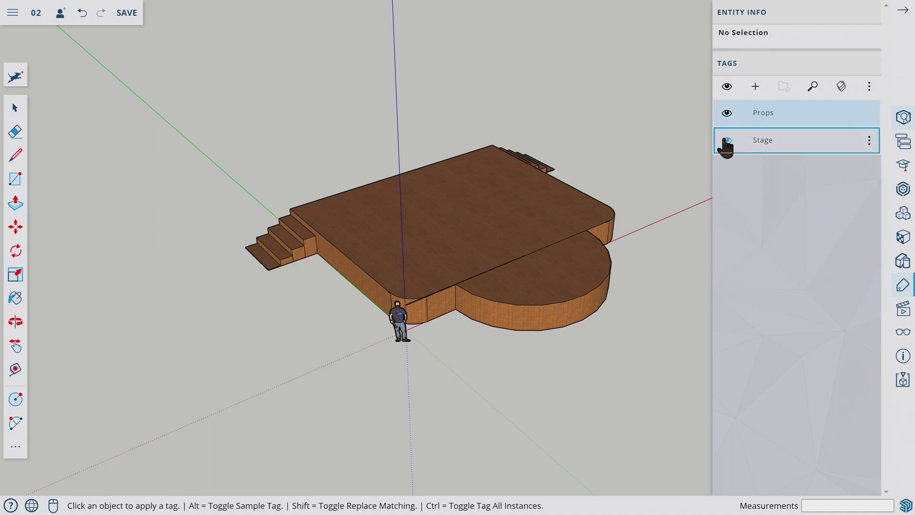
left_click(727, 140)
left_click(726, 141)
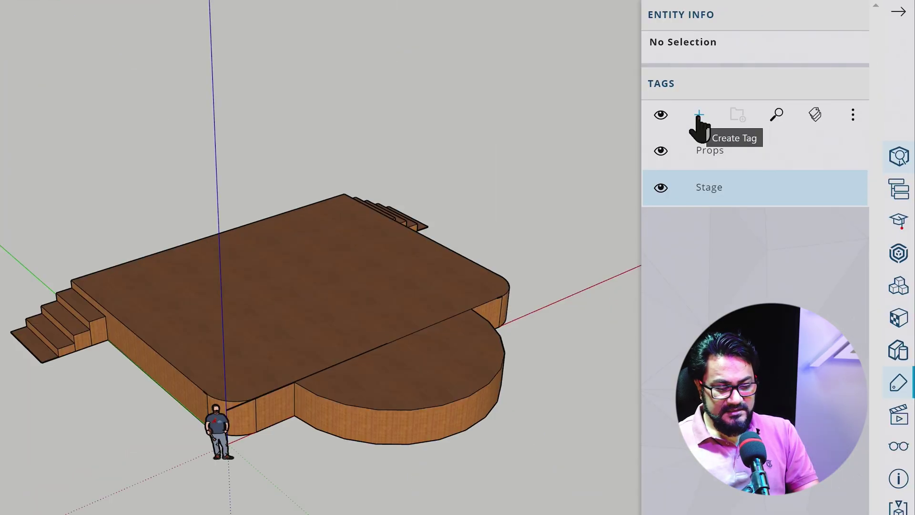
Step: Create three more tags named LED, Sound and Artists
left_click(699, 117)
type("LED")
key("Return")
left_click(699, 116)
type("Sound")
key("Return")
left_click(699, 116)
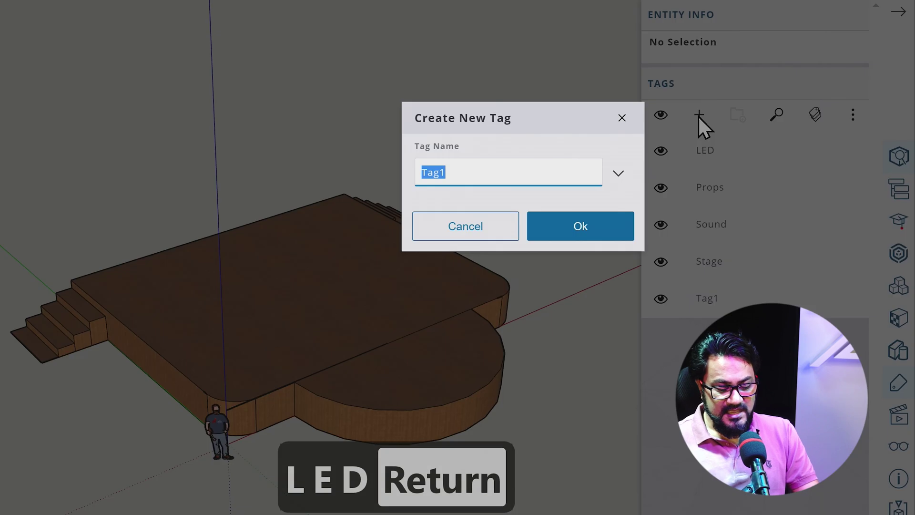
type("Artists")
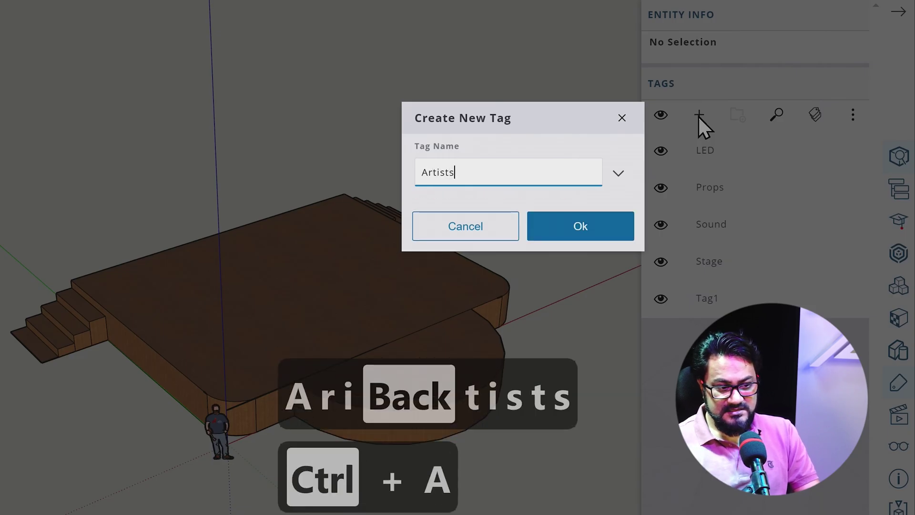
key("Return")
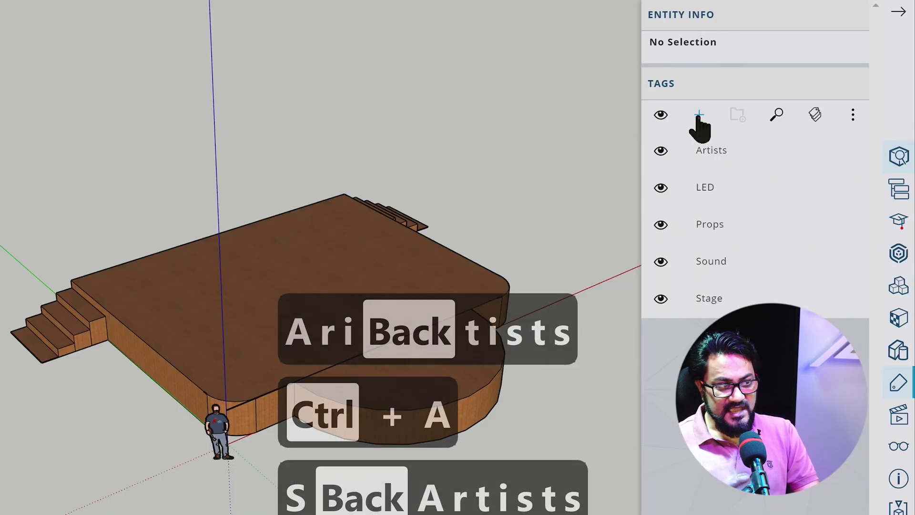
Step: Create a tag named Hide and switch its visibility off
left_click(699, 116)
type("Hide")
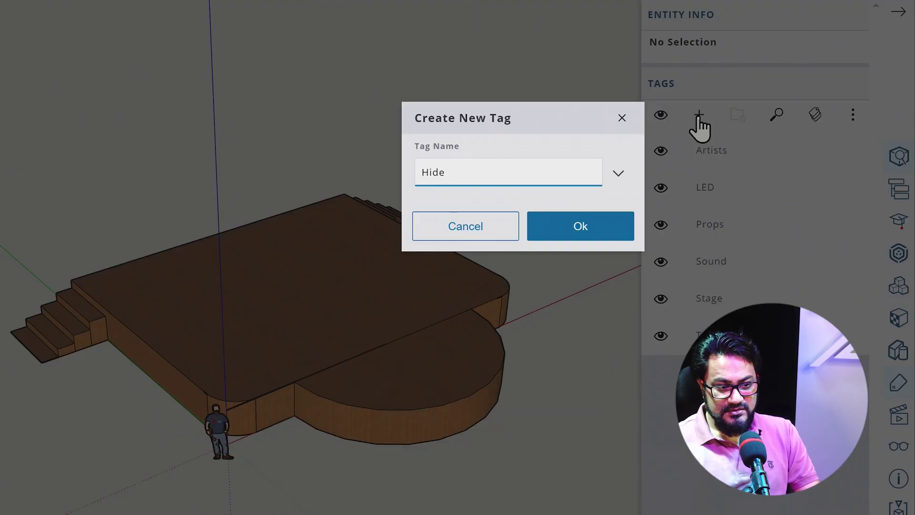
key("Return")
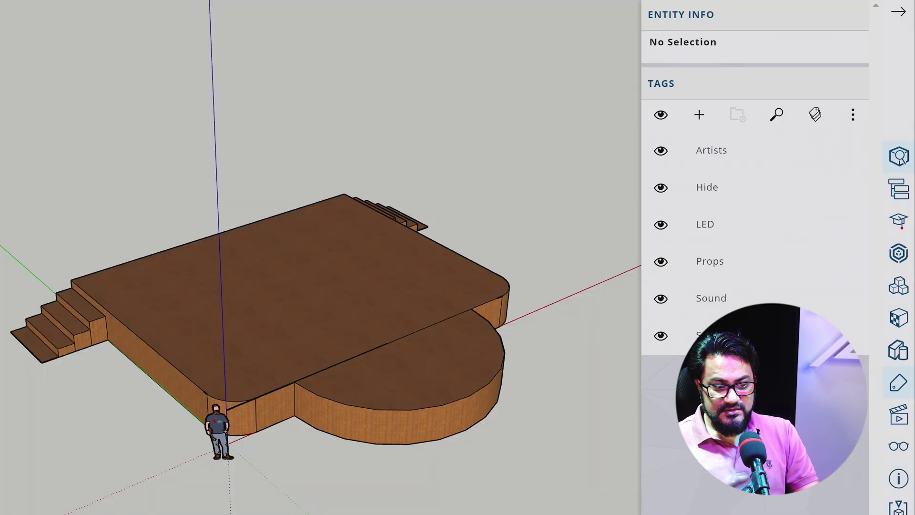
left_click(660, 187)
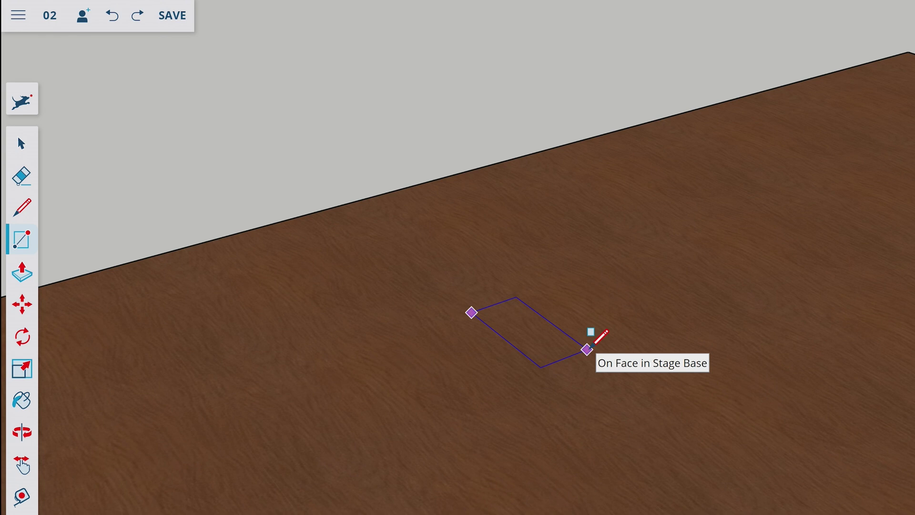
Step: Draw a 25-inch square on the stage floor and push/pull it up 2 inches
type("25")
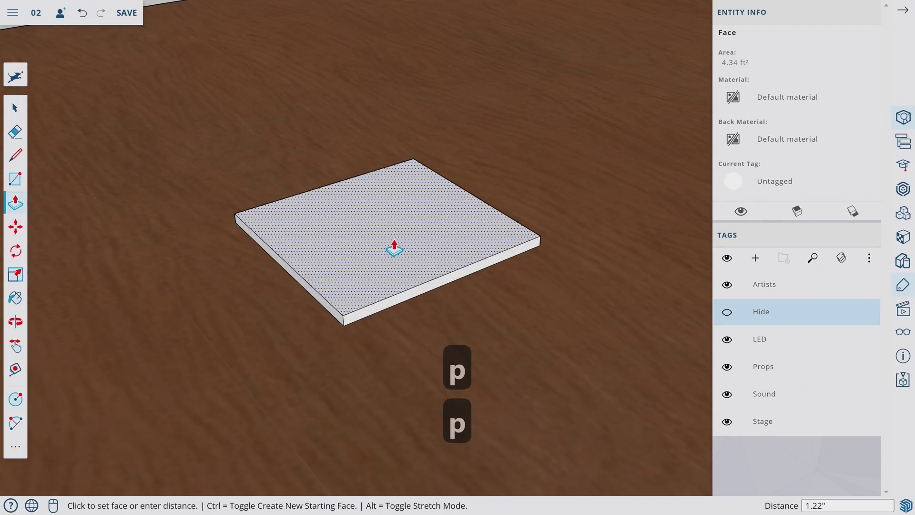
type("2")
key("Return")
key("space")
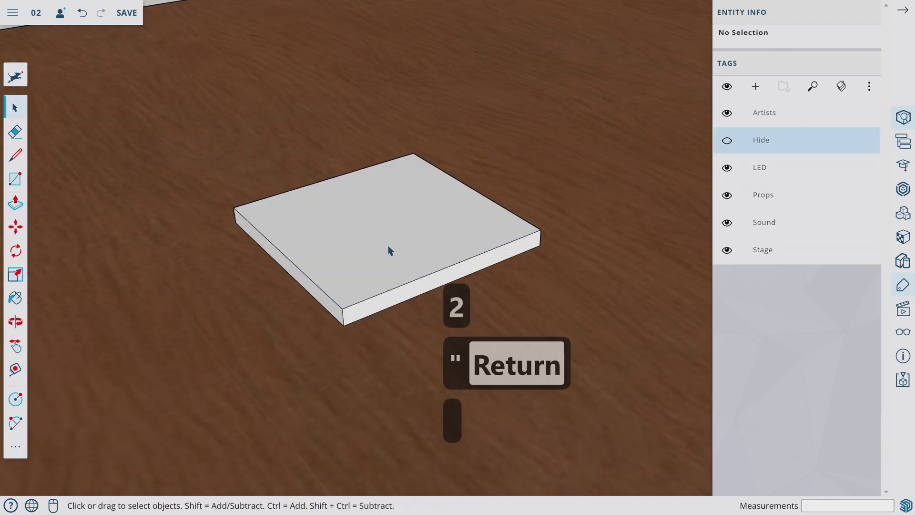
Step: Turn the whole square slab into a component with the definition name P5 LED Block
triple_click(389, 250)
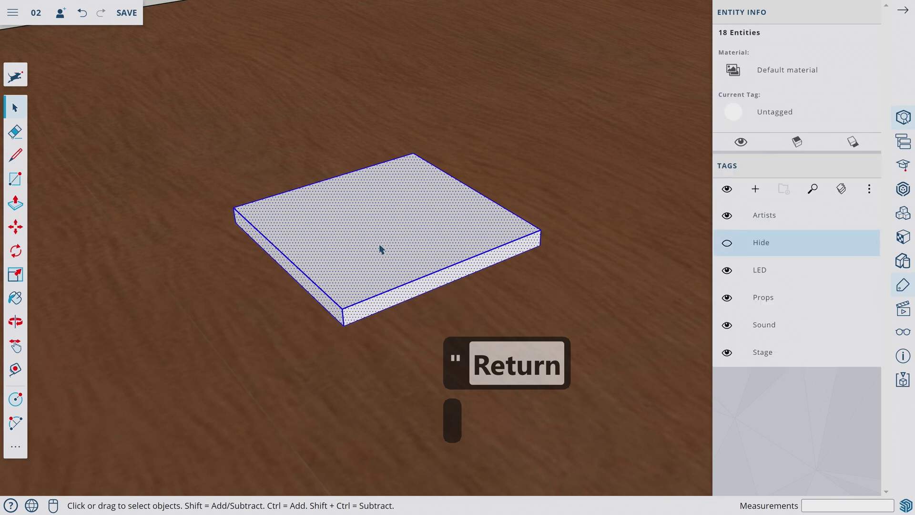
key("g")
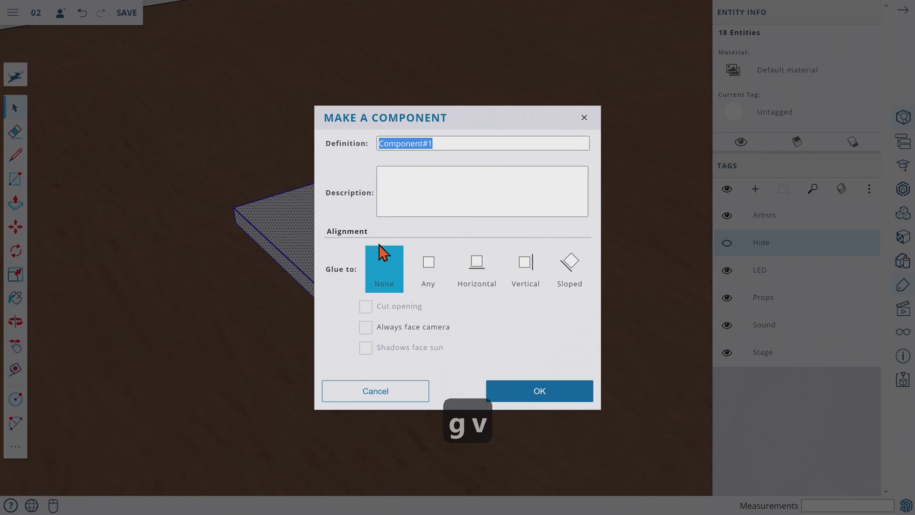
type("P")
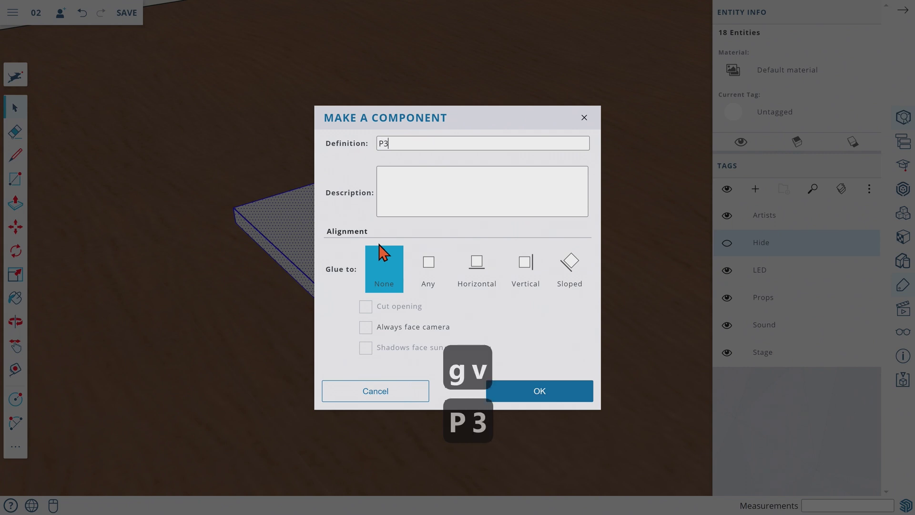
type("3")
key("BackSpace")
type("5 LED ")
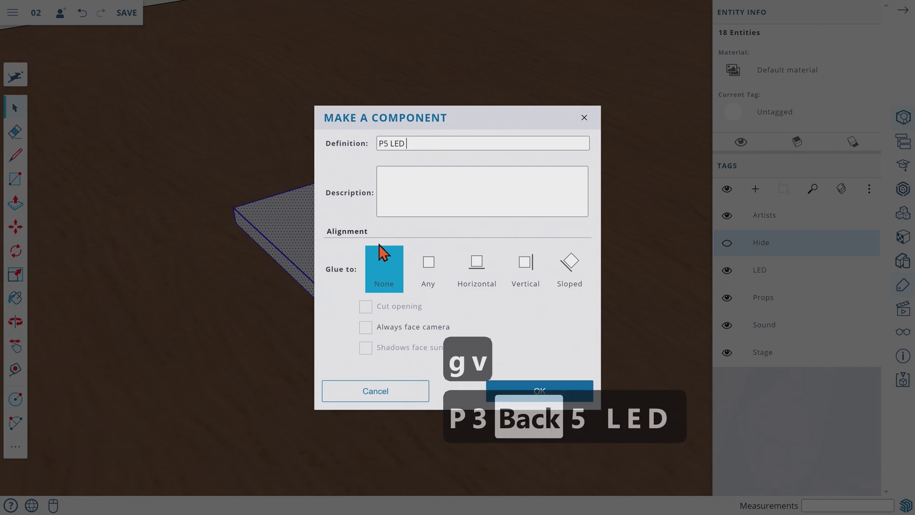
type("Bloc")
key("BackSpace")
key("BackSpace")
type("ock")
key("Return")
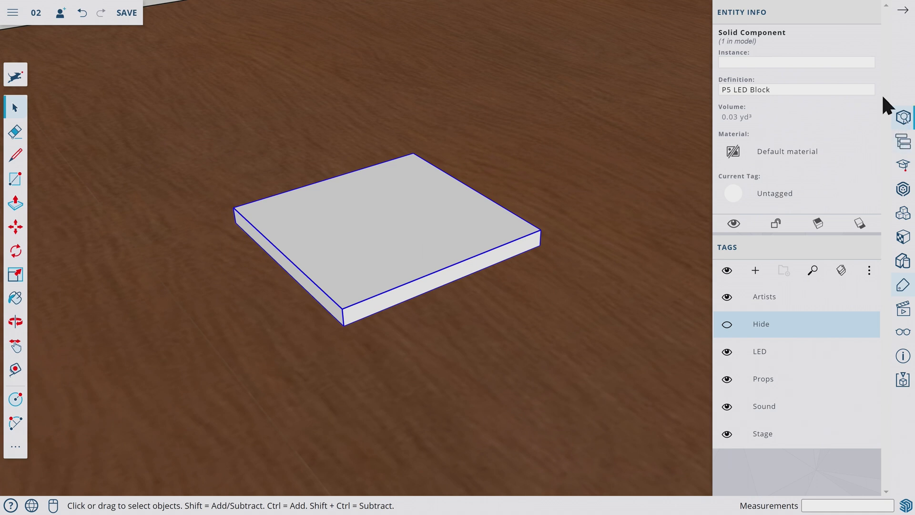
Step: Assign the LED tag to the P5 LED Block component
left_click(785, 194)
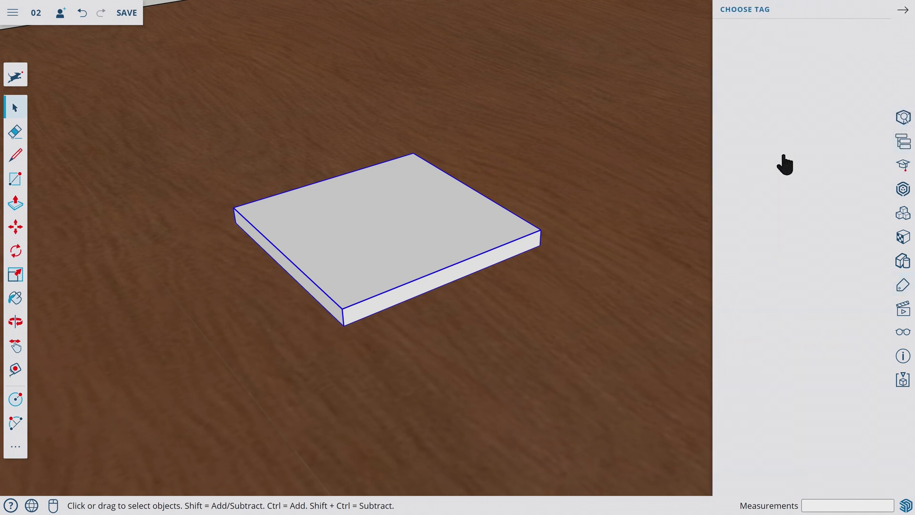
left_click(784, 156)
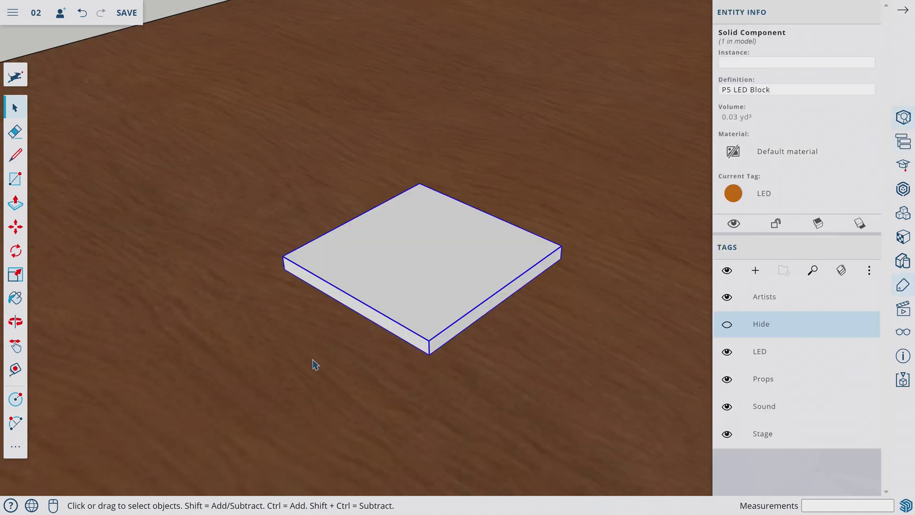
key("o")
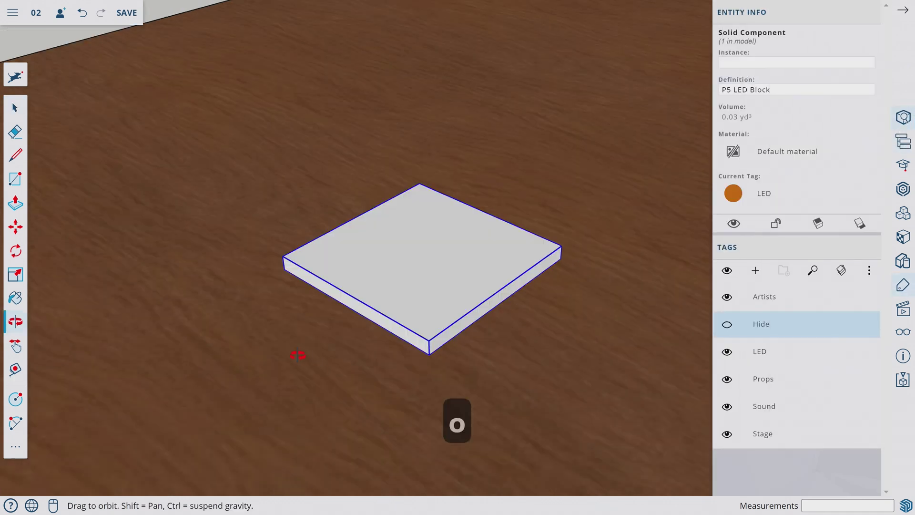
left_click_drag(316, 369, 423, 354)
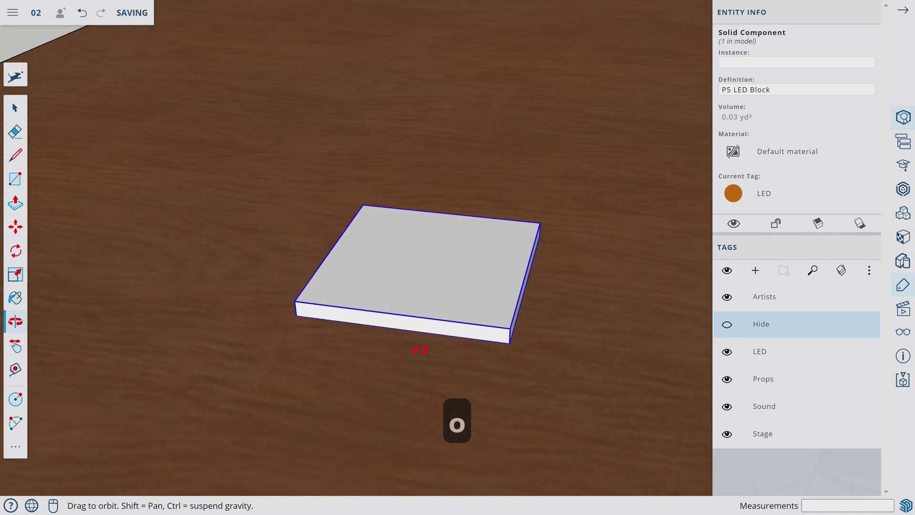
Step: Rotate the P5 LED Block 90 degrees about its lower edge so it stands upright on the stage floor
key("q")
scroll(296, 316, "up", 4)
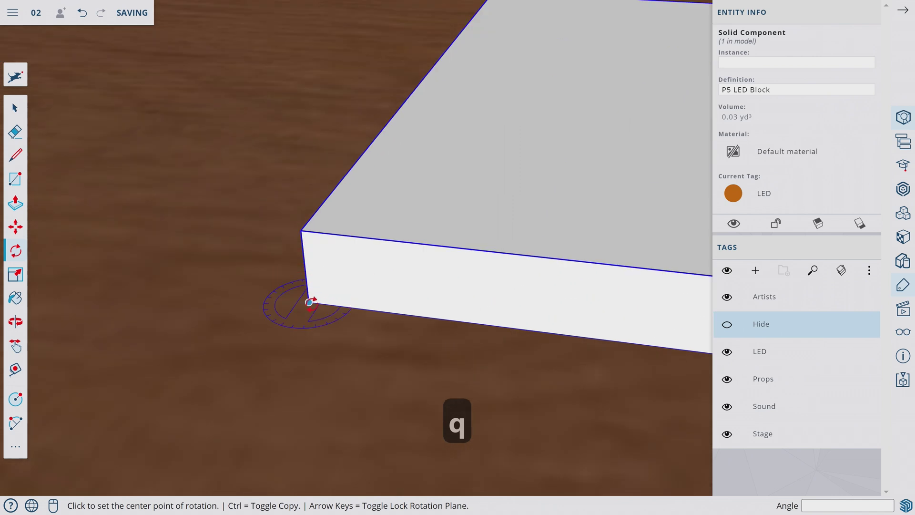
left_click(303, 253)
left_click(404, 264)
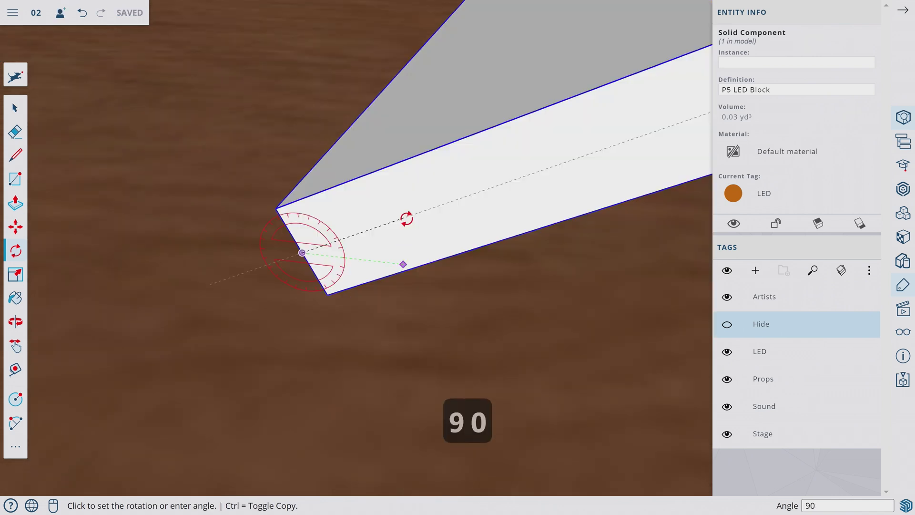
key("Return")
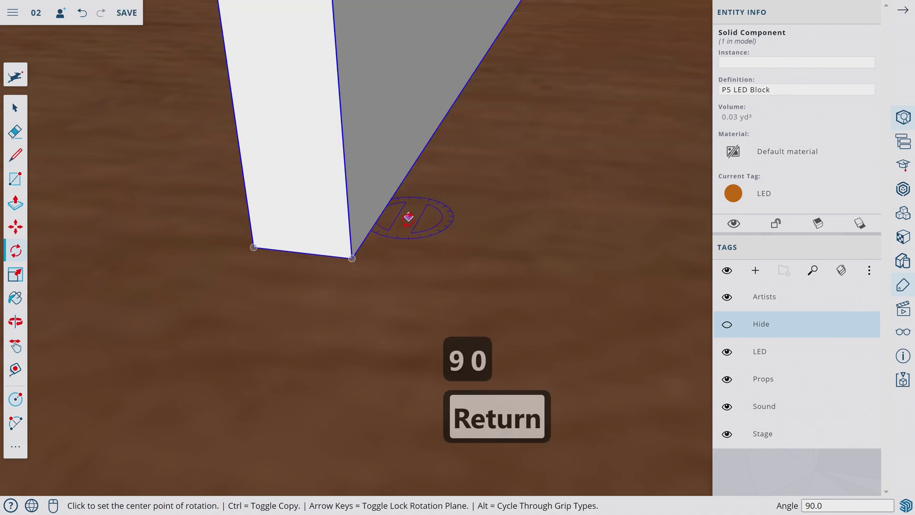
scroll(406, 218, "down", 5)
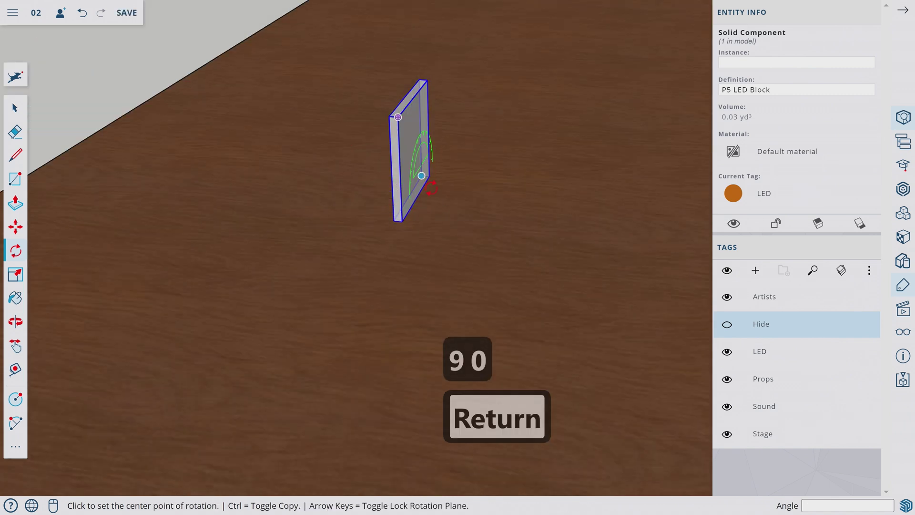
Step: Copy the upright LED block 25 inches sideways along the red axis so the copy sits flush against the original
key("o")
left_click_drag(436, 196, 454, 302)
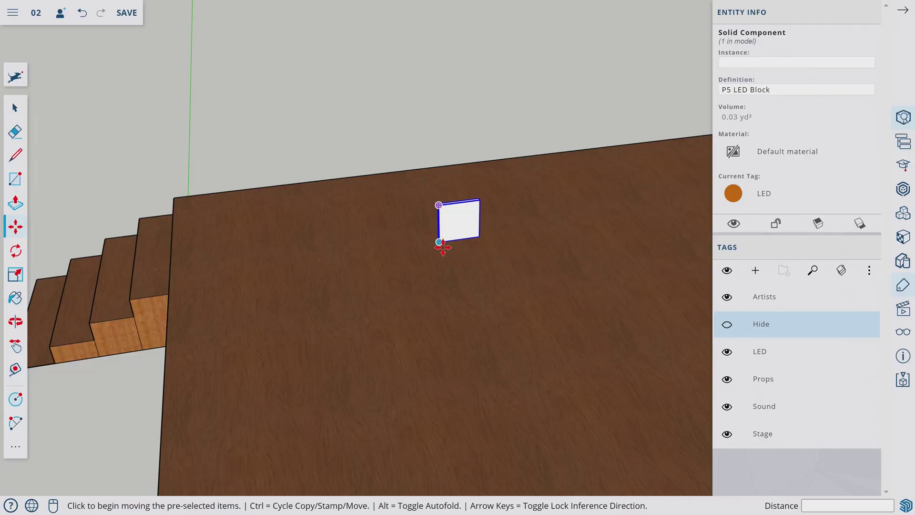
left_click(444, 245)
key("ctrl")
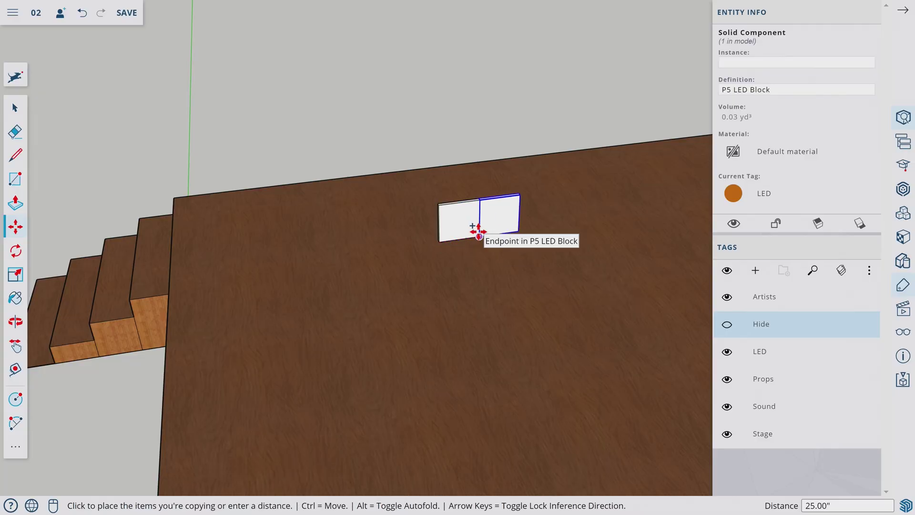
scroll(477, 232, "up", 2)
scroll(484, 208, "up", 3)
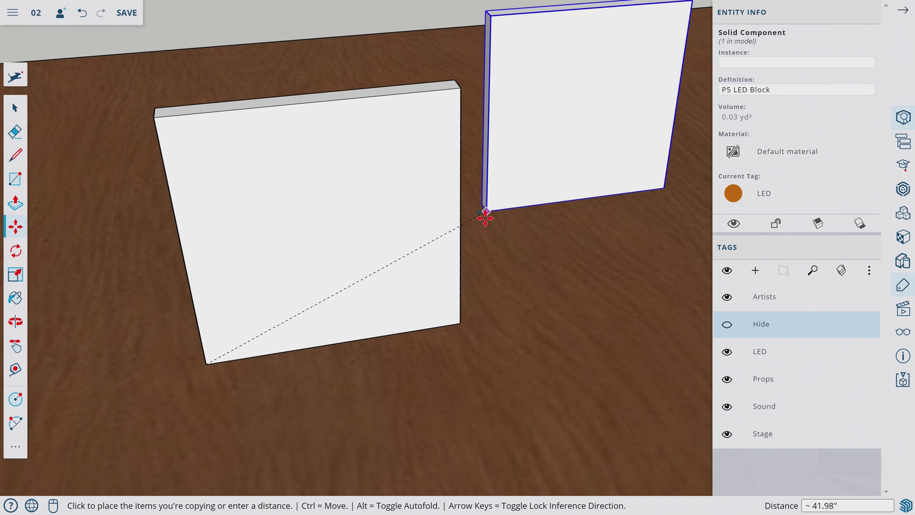
left_click(462, 328)
scroll(462, 329, "down", 5)
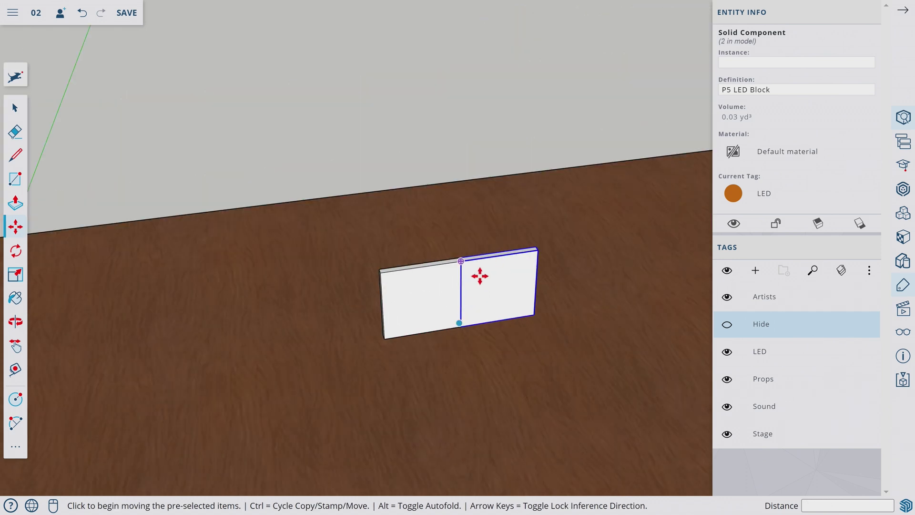
Step: Copy both LED blocks 50 inches along the red axis to extend the row to four
key("space")
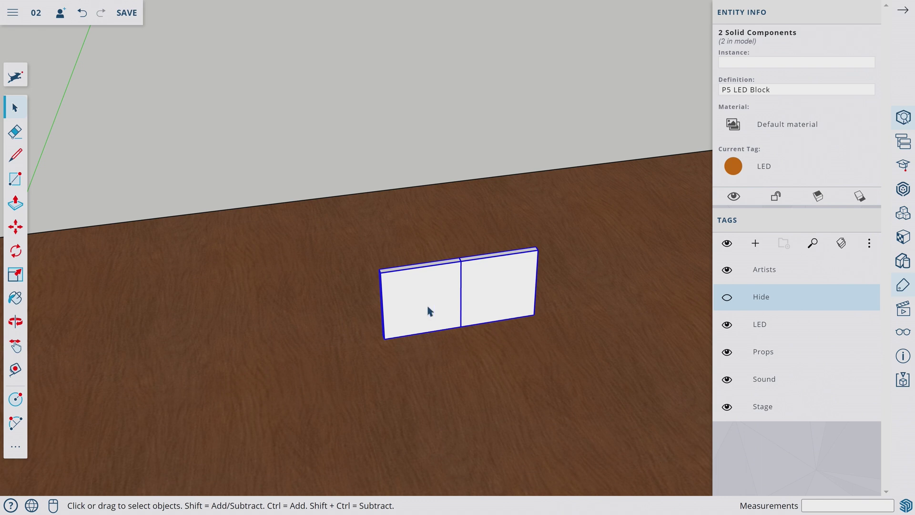
key("m")
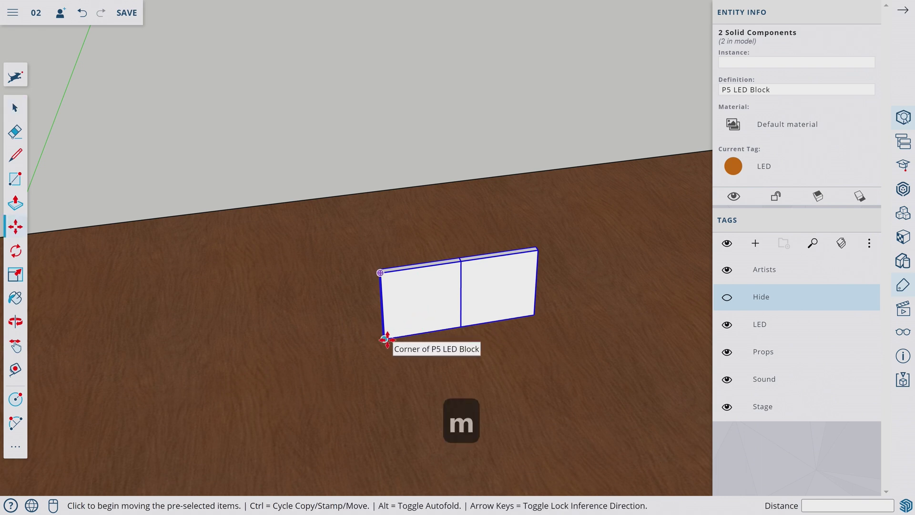
left_click(387, 340)
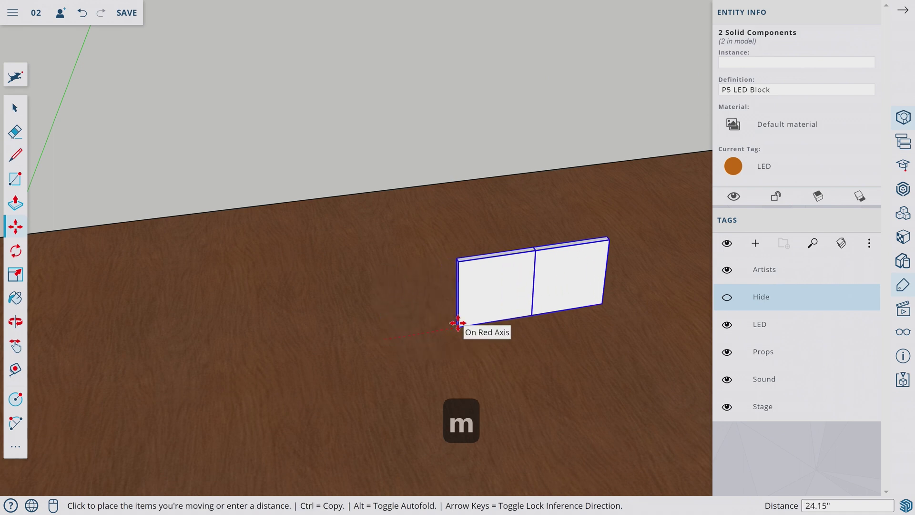
key("ctrl")
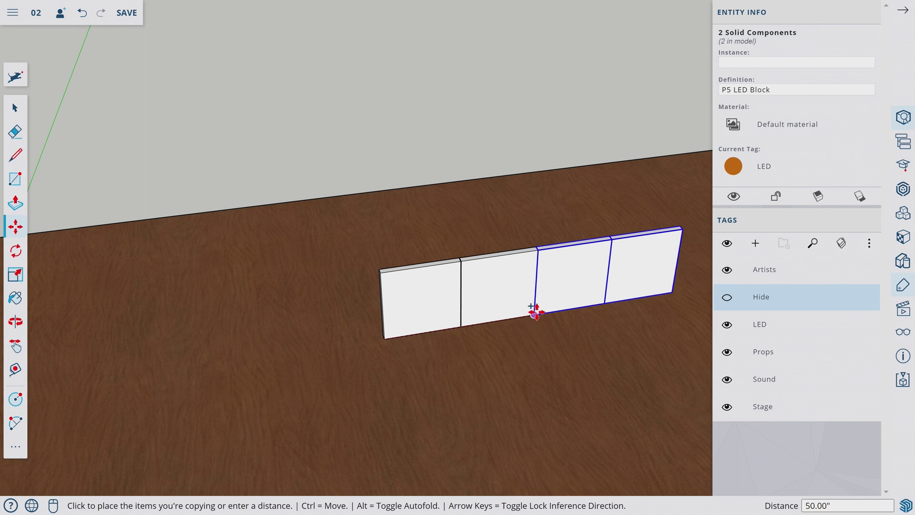
left_click(533, 312)
scroll(535, 311, "down", 5)
Step: Copy all four LED blocks flush against the end of the row to make a row of eight
key("space")
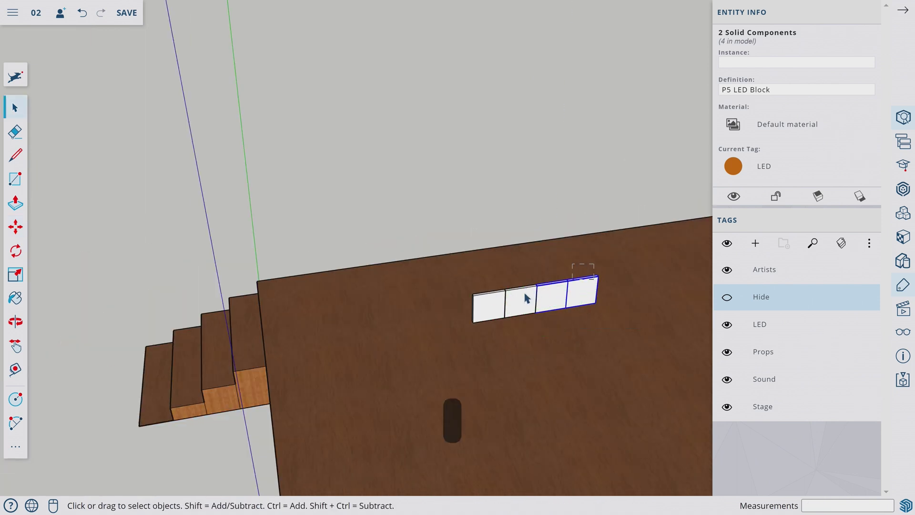
left_click(579, 287)
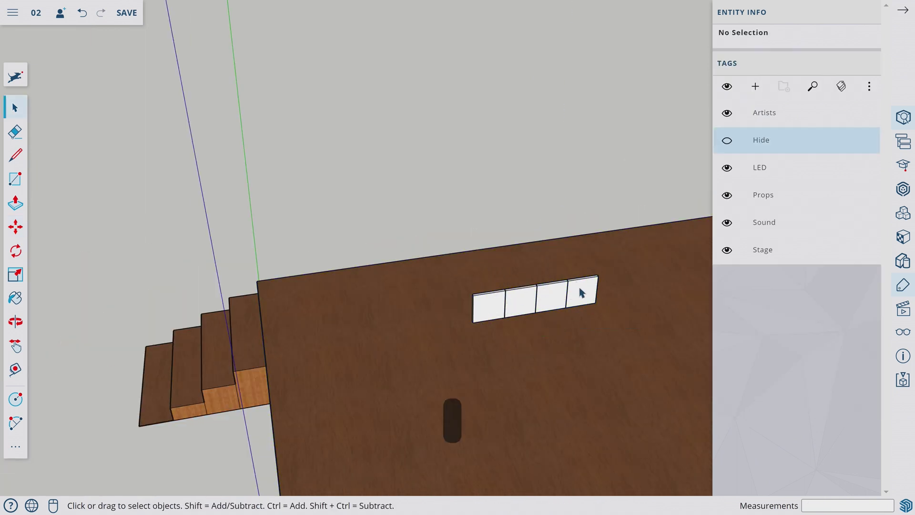
scroll(592, 292, "up", 4)
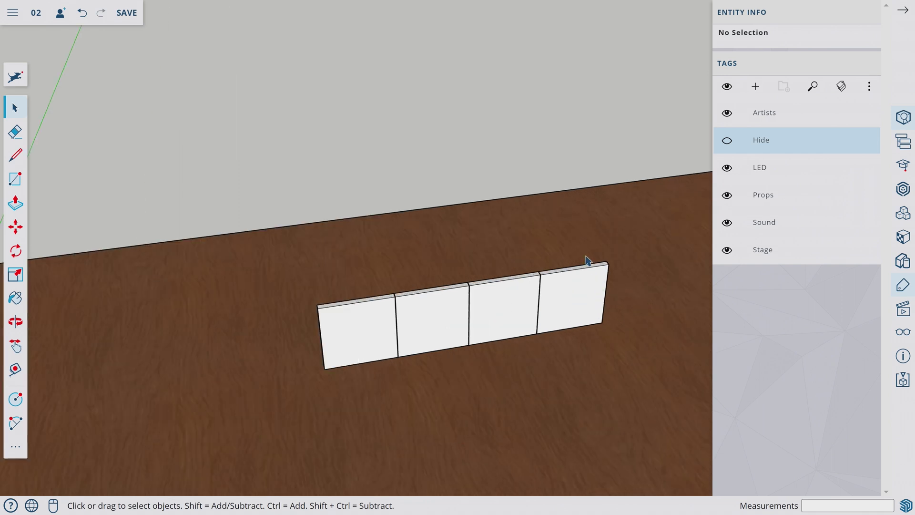
left_click(587, 261)
left_click(444, 318, "ctrl")
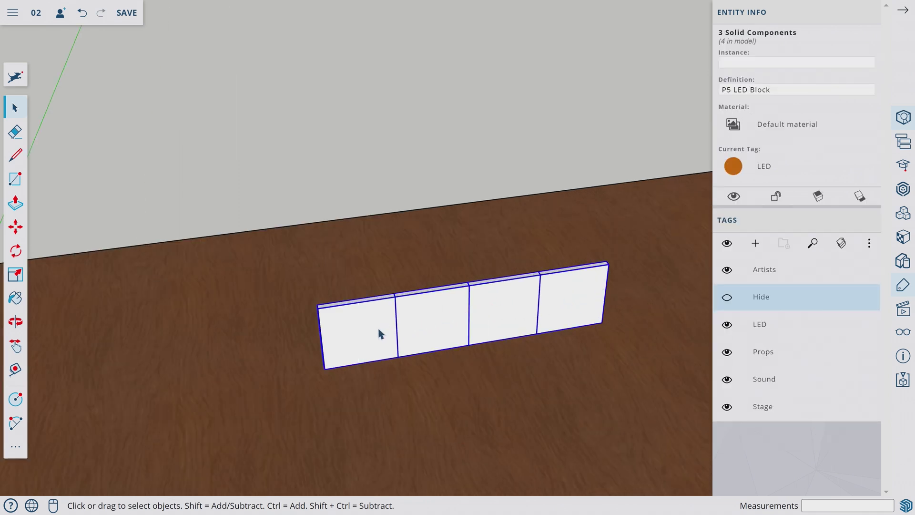
key("m")
key("ctrl")
left_click(325, 369)
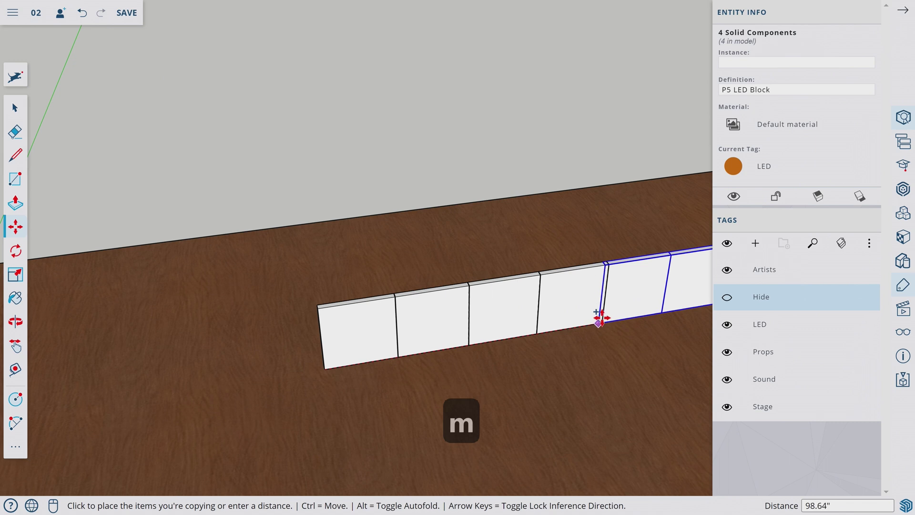
left_click(603, 318)
scroll(602, 318, "down", 5)
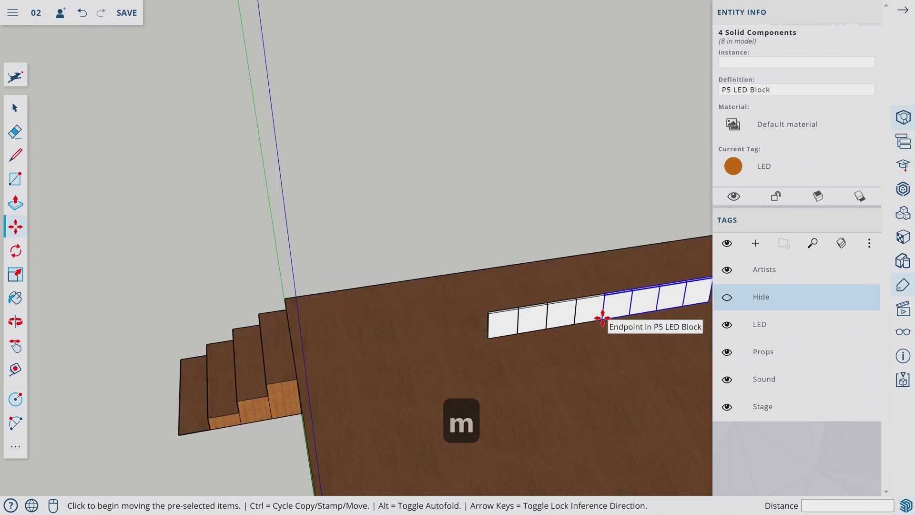
Step: Copy the full row of eight LED blocks upward in 25-inch increments to build a wall five rows high
key("h")
left_click_drag(558, 312, 340, 307)
key("space")
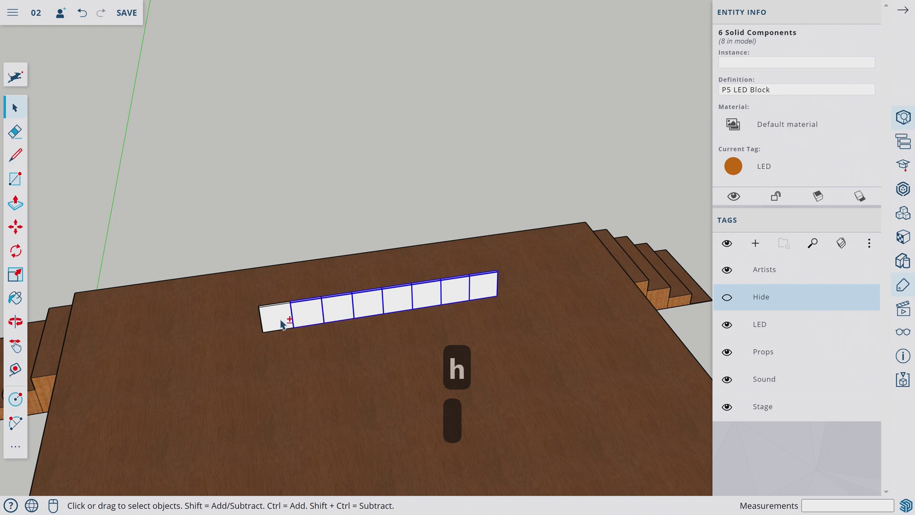
key("m")
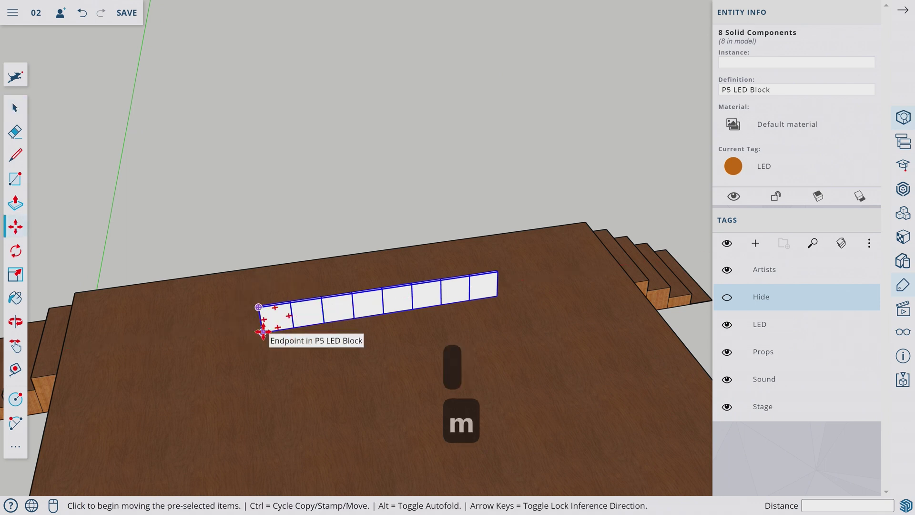
left_click(263, 331)
key("ctrl")
left_click(258, 310)
left_click(258, 310)
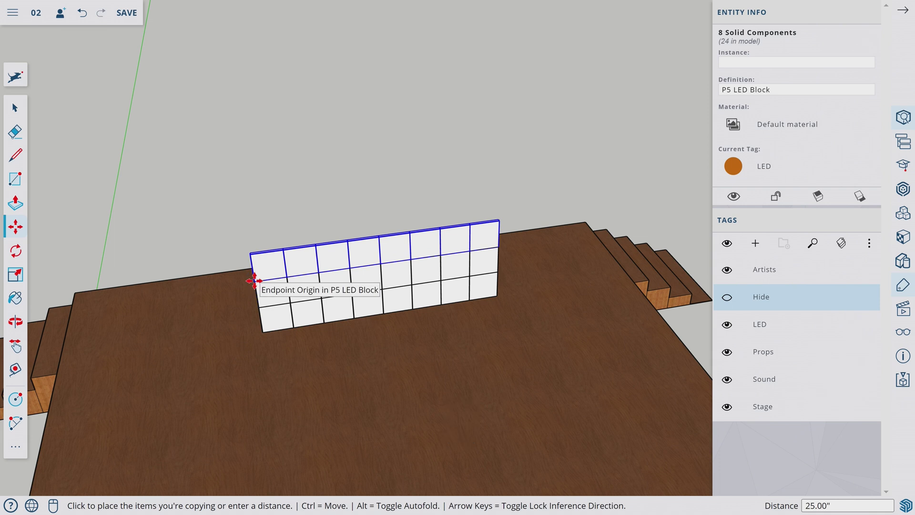
left_click(254, 282)
left_click(255, 283)
left_click(250, 254)
left_click(251, 255)
left_click(246, 227)
Step: Move the 40-block LED wall to the rear left corner of the stage
key("o")
left_click_drag(246, 227, 281, 188)
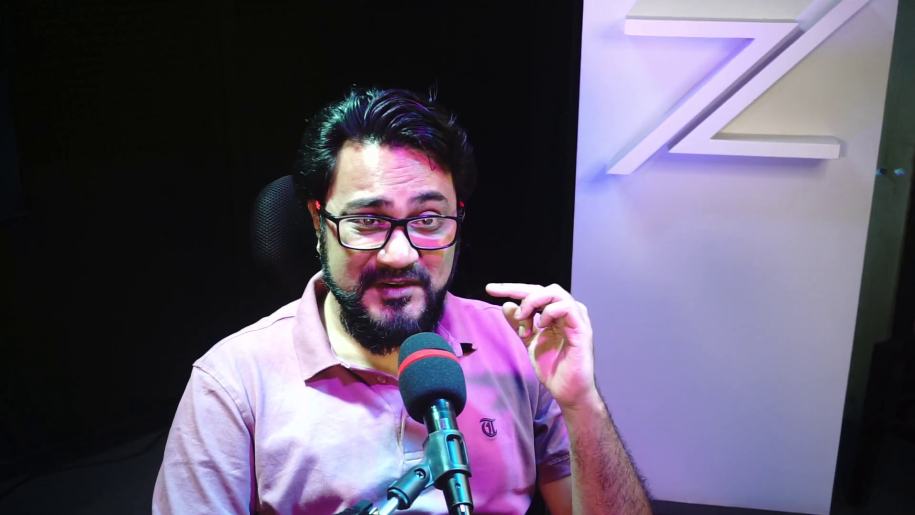
key("m")
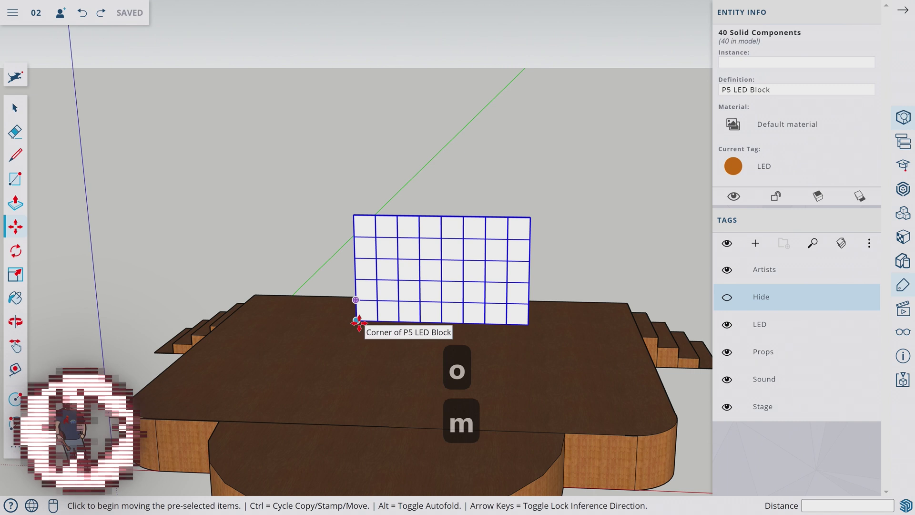
key("o")
left_click_drag(339, 323, 417, 266)
key("m")
left_click(451, 274)
left_click(418, 364)
Step: Copy the 40-block LED wall flush against its right side along the stage's back edge
key("o")
left_click_drag(418, 364, 315, 224)
key("h")
left_click_drag(371, 227, 241, 229)
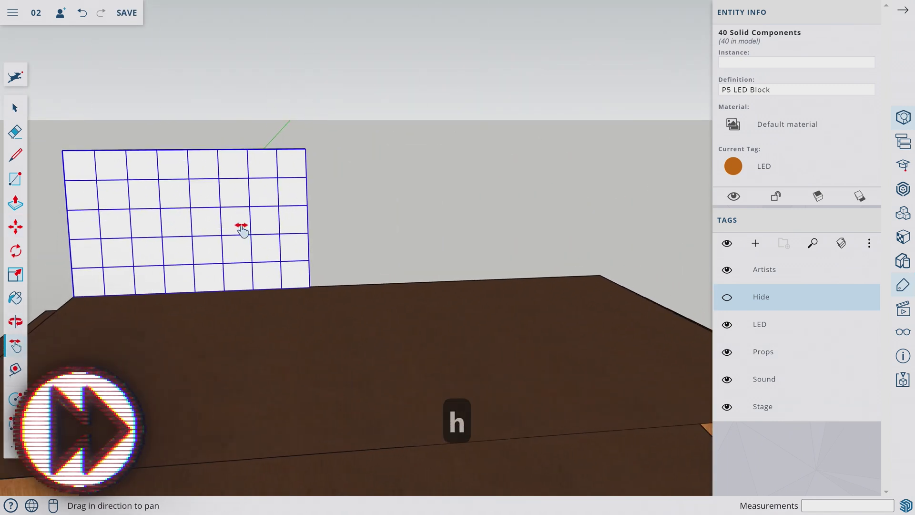
key("Escape")
key("ctrl")
left_click(75, 297)
left_click(315, 287)
Step: Copy the last four columns of LED blocks onto the right end of the wall
key("space")
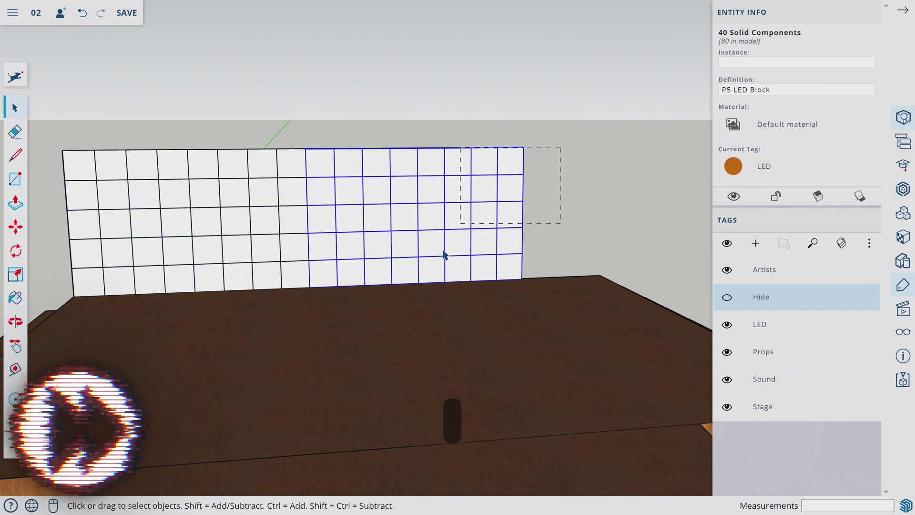
key("m")
key("ctrl")
left_click(419, 284)
left_click(521, 279)
Step: Delete the LED blocks that overhang the stage's right edge
key("space")
left_click_drag(644, 128, 612, 269)
key("Delete")
Step: Delete the third column from the right end of the LED wall and the third and sixth columns from the left end
key("o")
left_click_drag(609, 275, 553, 308)
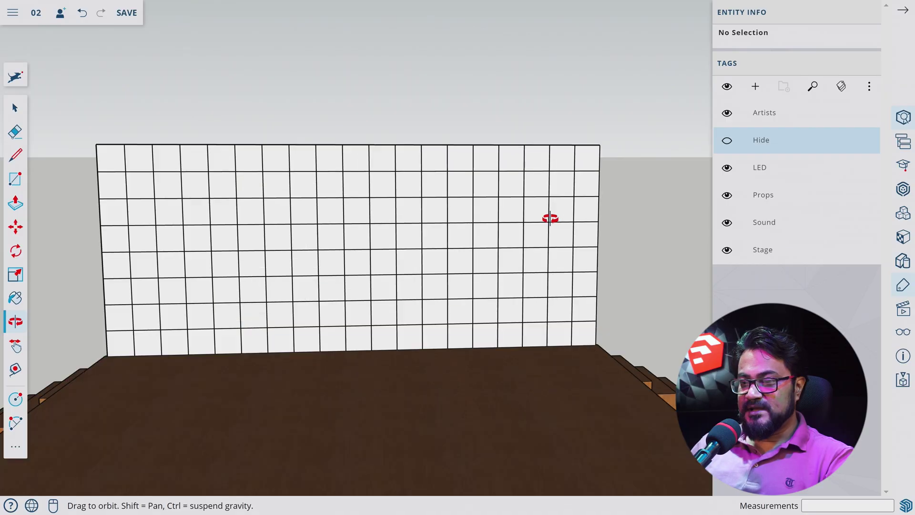
left_click_drag(539, 125, 536, 345)
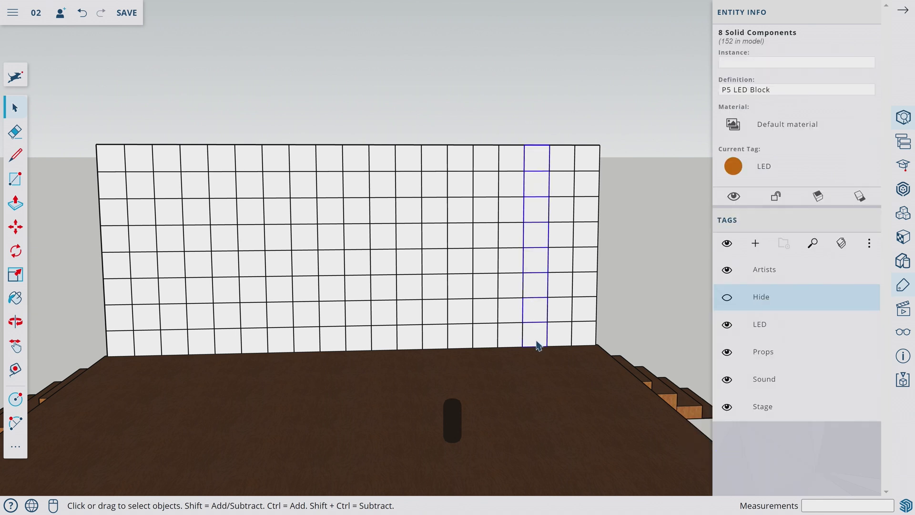
key("Delete")
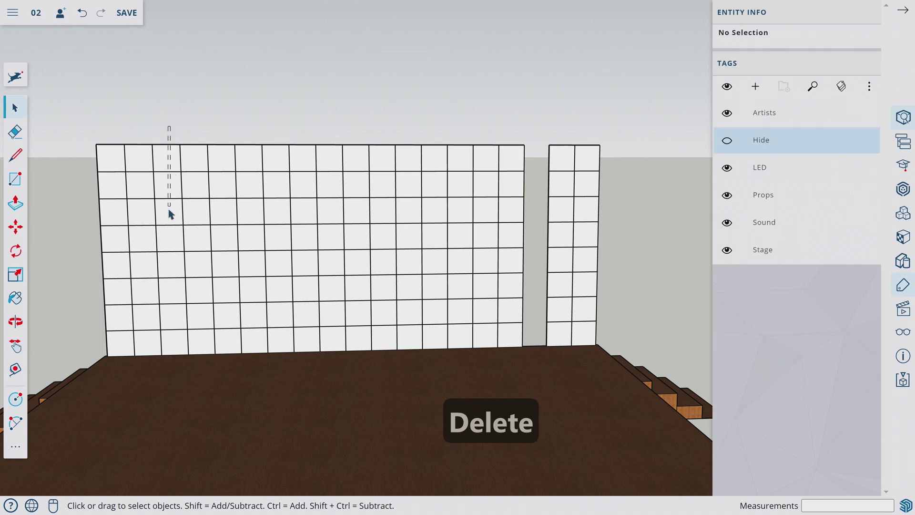
key("Delete")
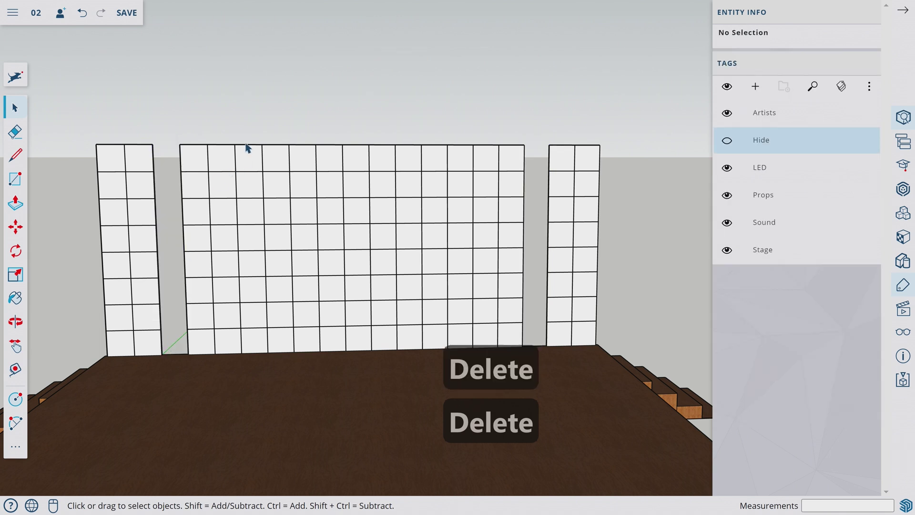
key("Delete")
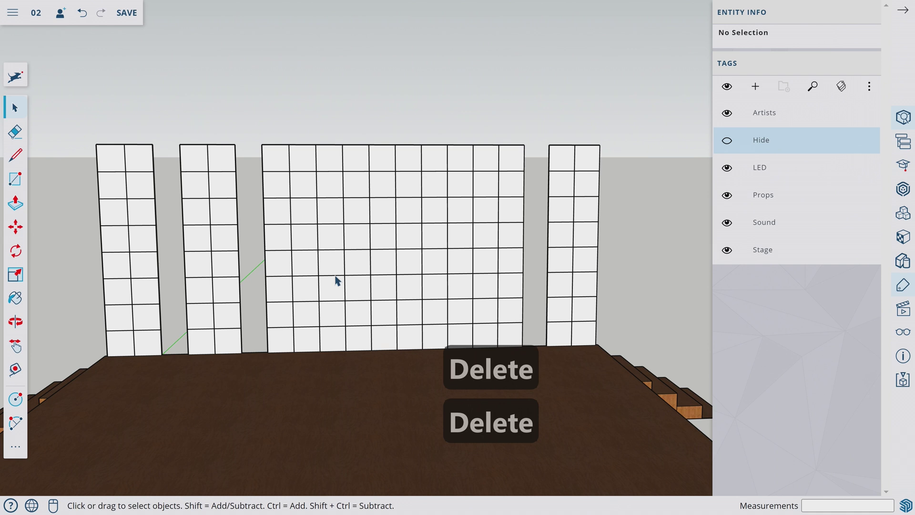
Step: Delete the sixth LED column from the right end and the bottom three rows of the central panel
middle_click_drag(456, 175, 452, 191)
left_click(450, 345)
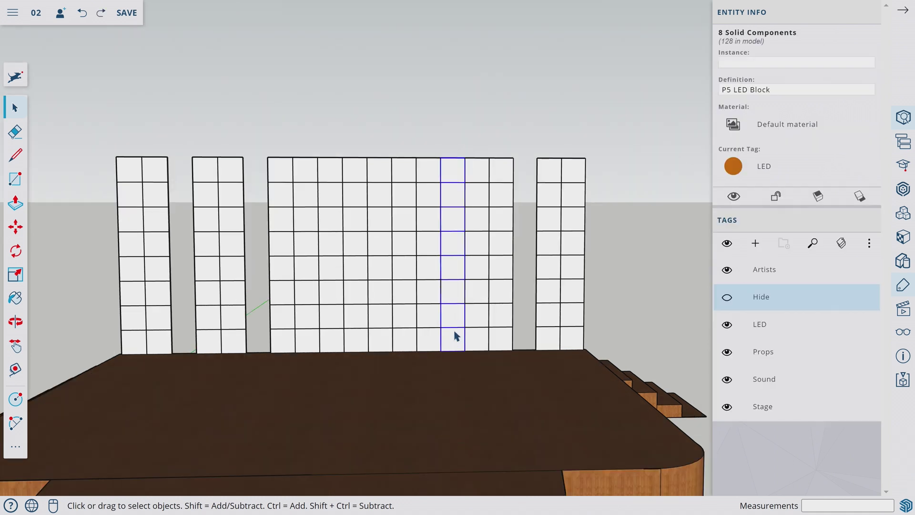
key("Delete")
left_click_drag(268, 339, 267, 339)
key("Delete")
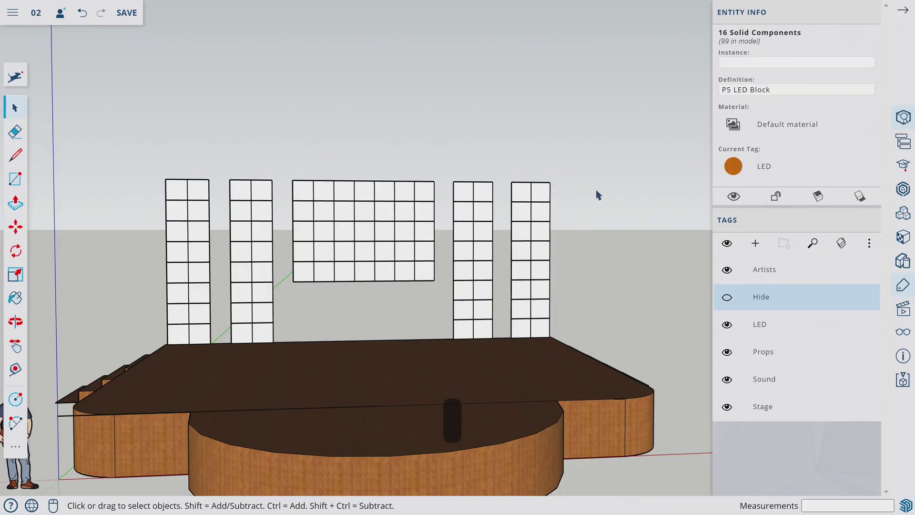
Step: Turn the far-right two-column LED panel into a component with the definition name LED
left_click(603, 186)
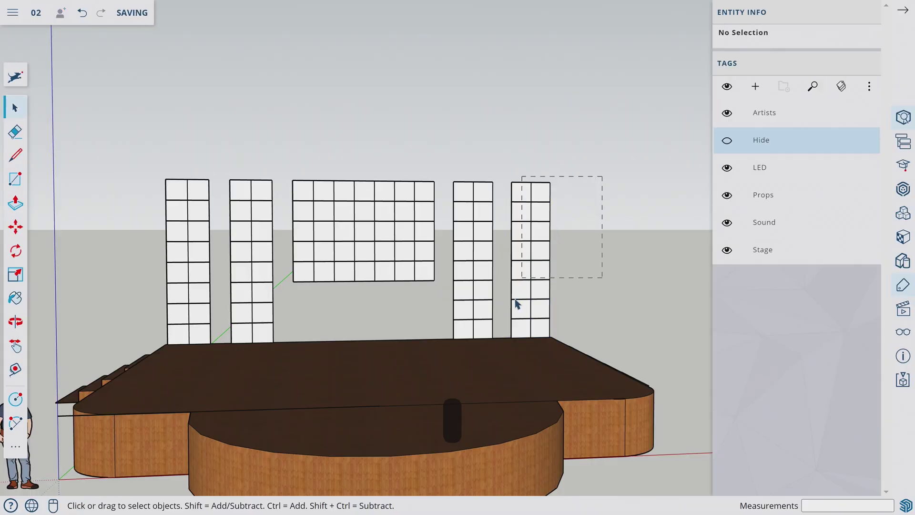
left_click(510, 334)
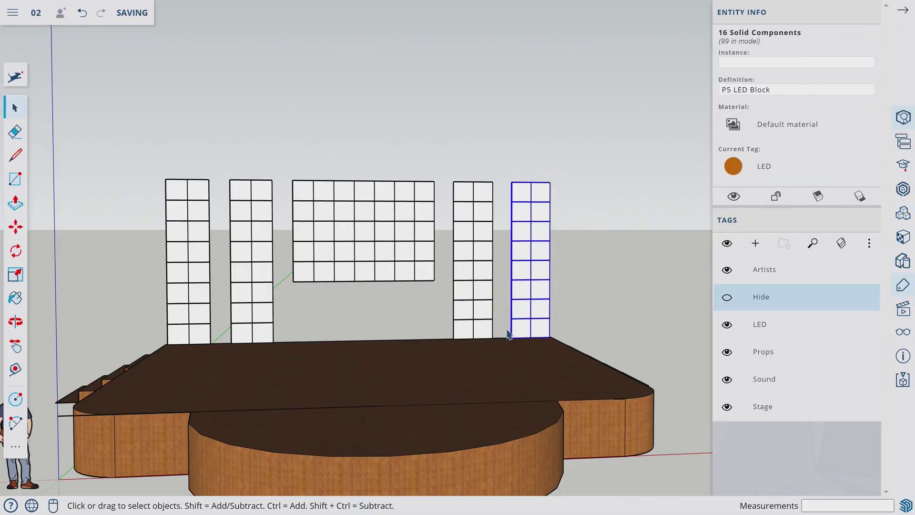
type("g")
type("LED")
key("Return")
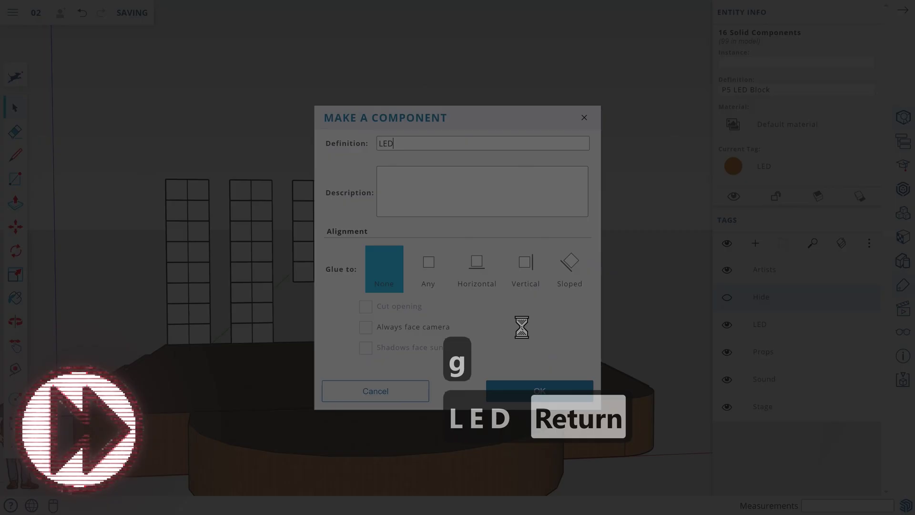
Step: Turn each of the other three two-column LED panels into its own component, keeping the default definition names
left_click_drag(448, 330, 451, 330)
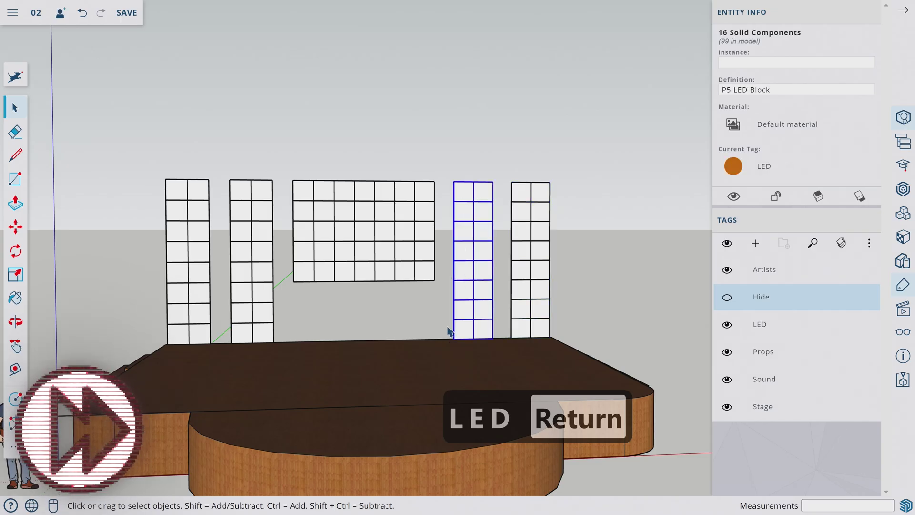
key("g")
key("Return")
left_click(238, 336)
key("g")
key("Return")
left_click(176, 292)
key("g")
key("Return")
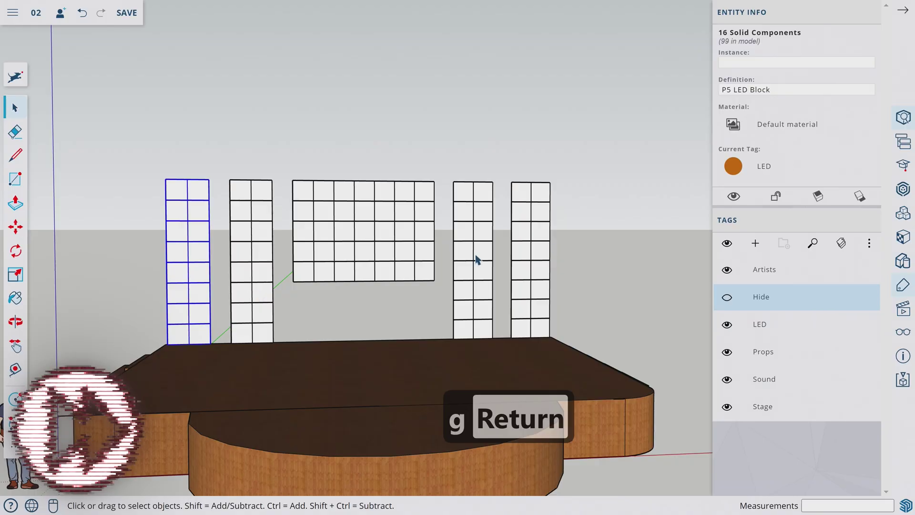
Step: Assign the LED tag to the four two-column LED panel components
left_click_drag(567, 301, 153, 329)
left_click_drag(429, 156, 287, 284)
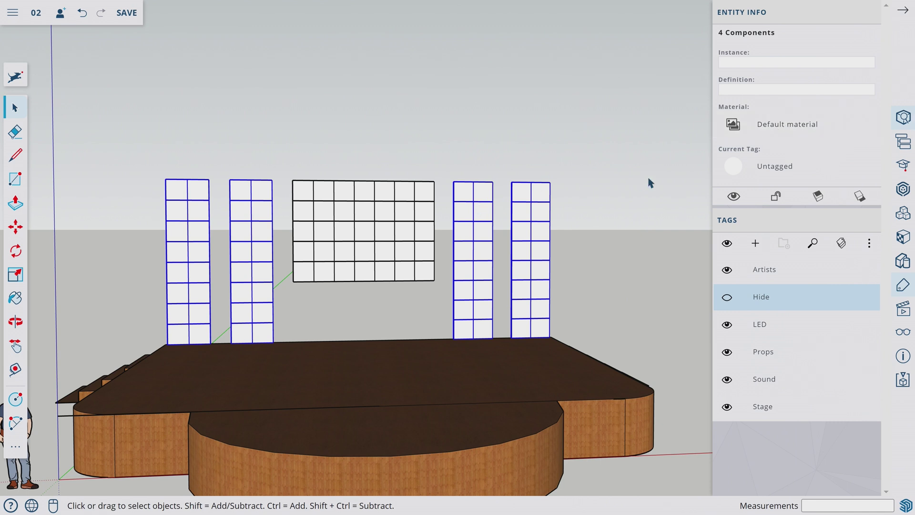
left_click(776, 168)
left_click(776, 162)
Step: Move all five LED panels and both side staircases 4' toward the front of the stage
left_click(411, 211)
scroll(411, 211, "down", 2)
key("o")
left_click_drag(411, 224, 411, 302)
scroll(411, 303, "down", 3)
key("space")
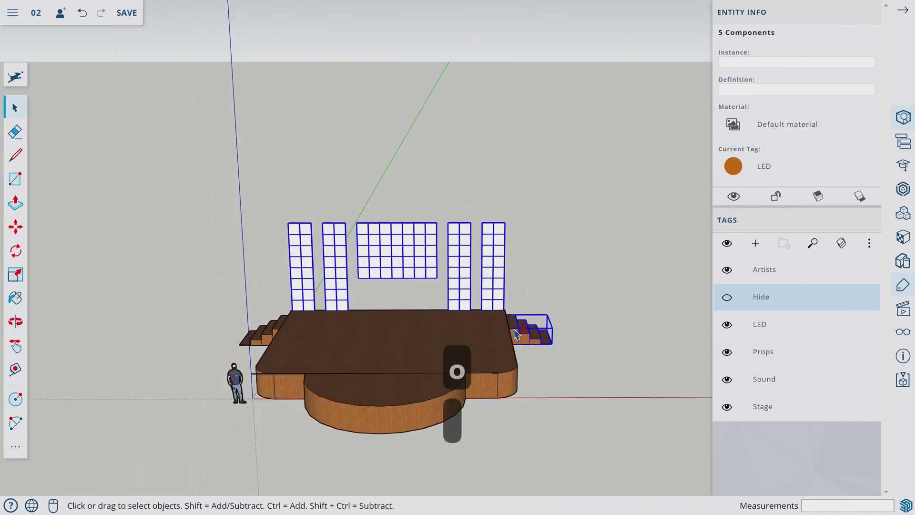
key("m")
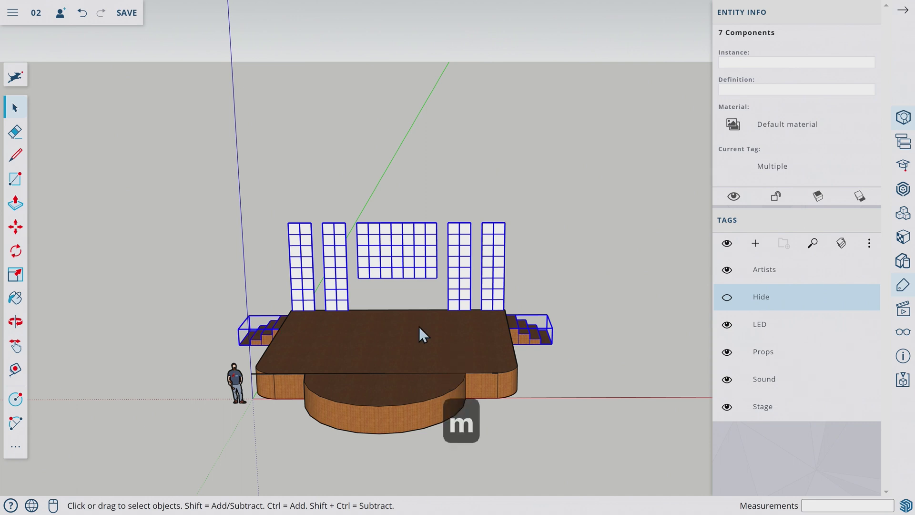
left_click(422, 322)
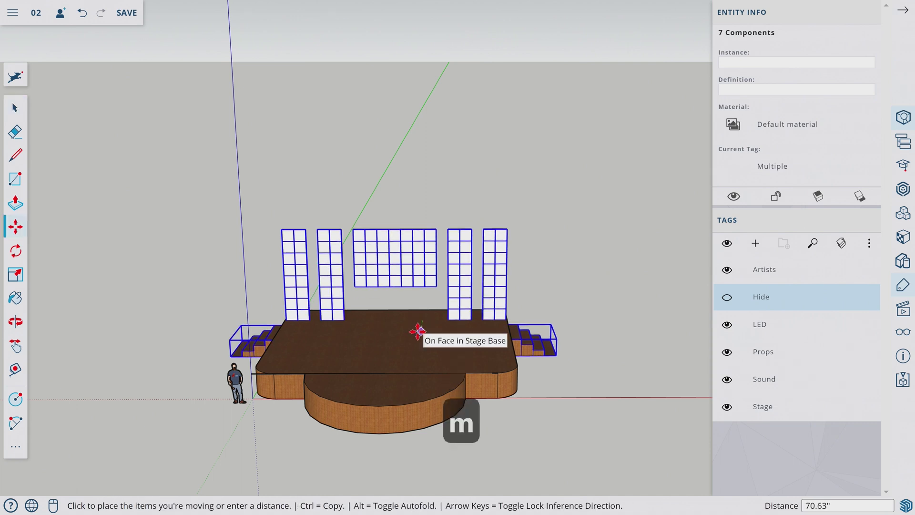
type("4'")
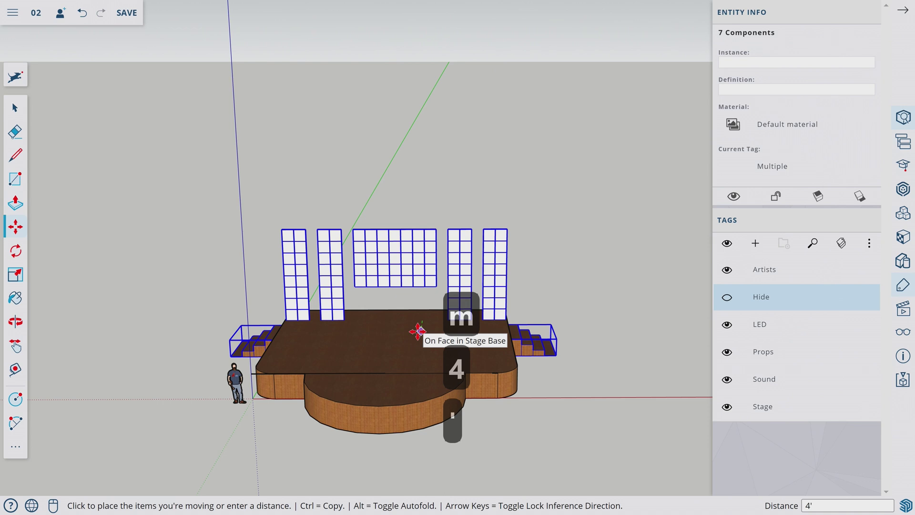
key("Return")
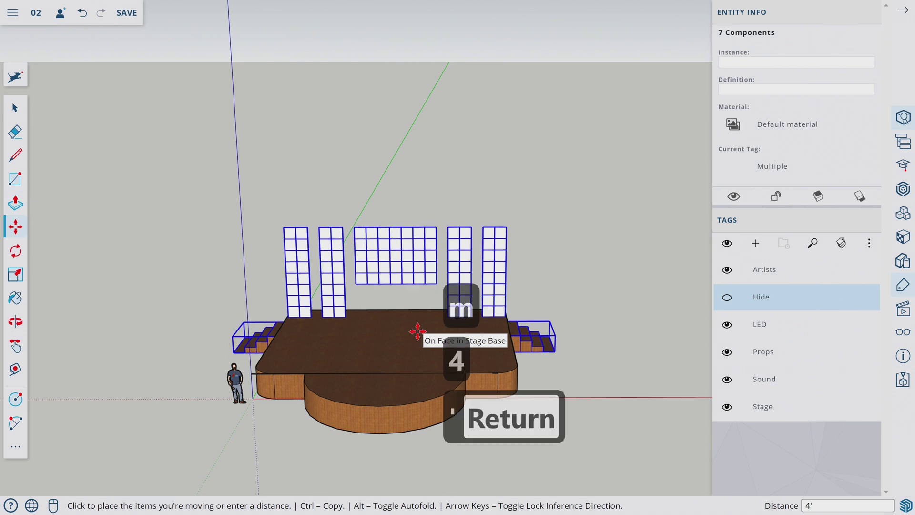
Step: Draw a 75" line straight down from the central LED panel's lower-left corner and continue it about 186" across the stage floor
key("o")
left_click_drag(367, 286, 306, 322)
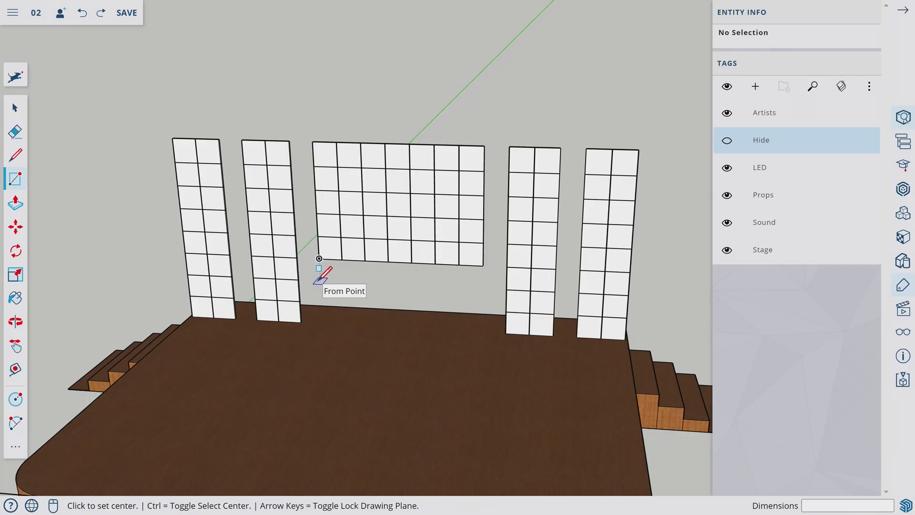
key("l")
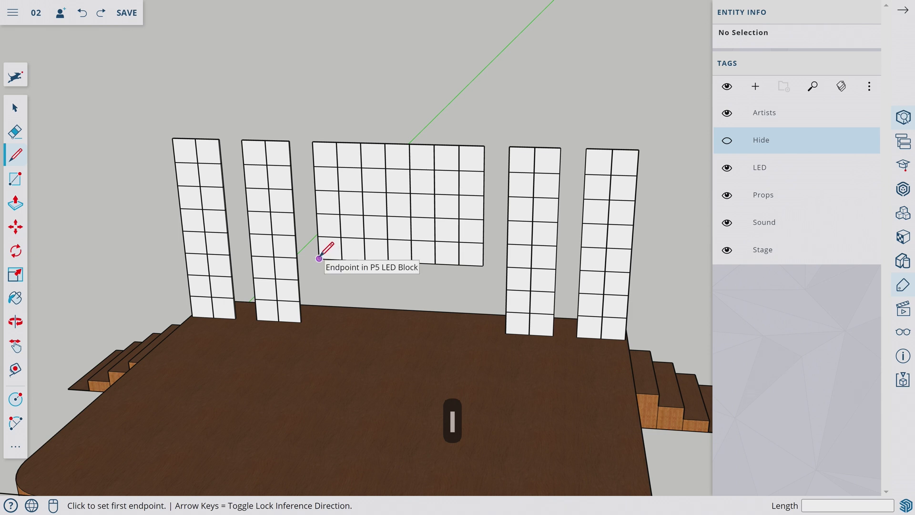
left_click(319, 258)
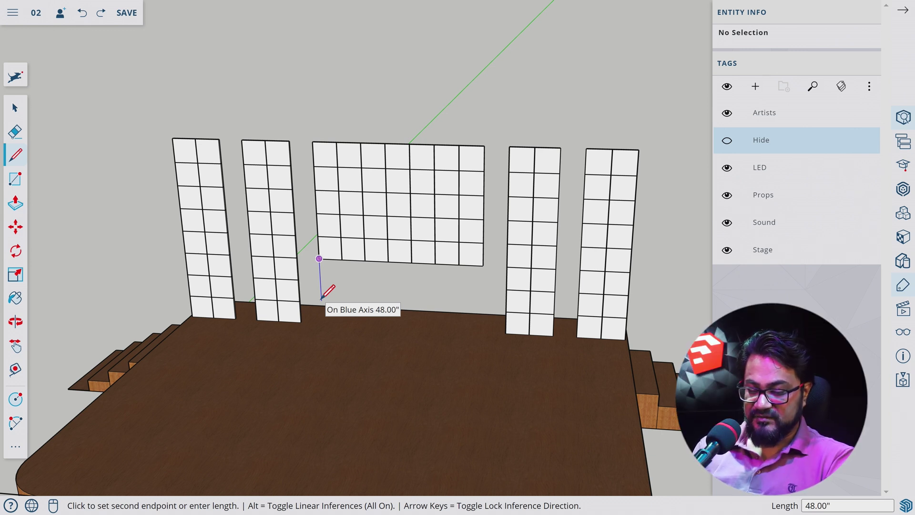
type("75\"")
key("Return")
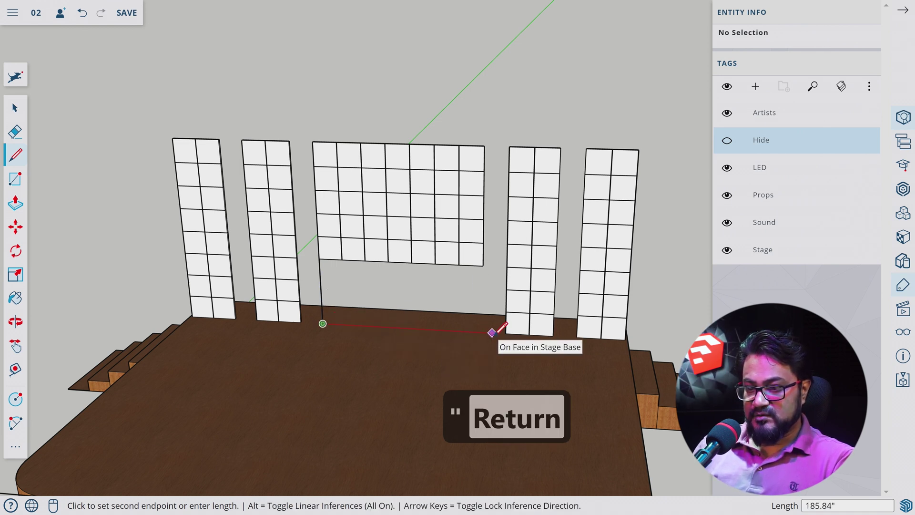
left_click(492, 332)
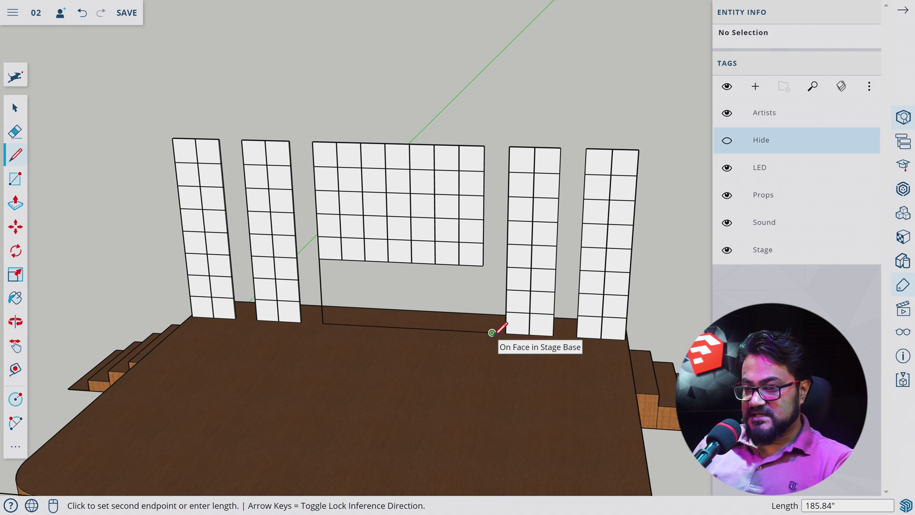
key("Escape")
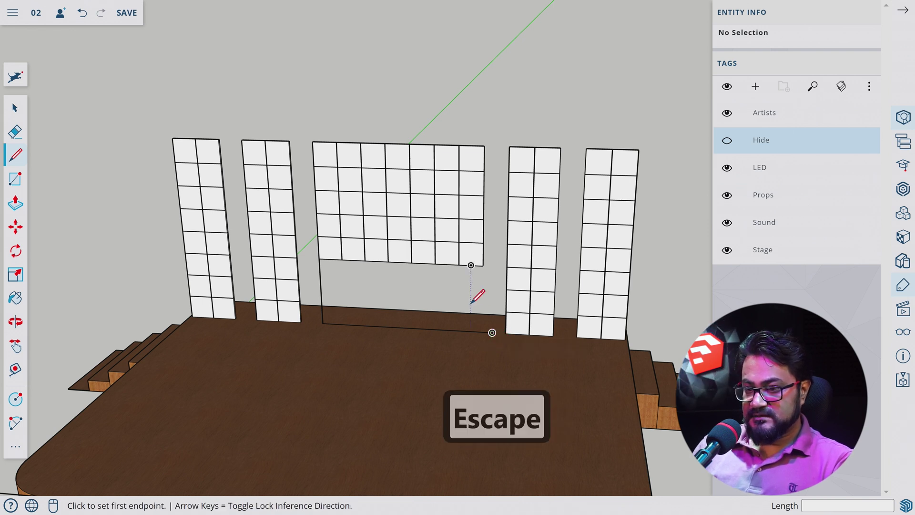
Step: Draw a 75" line down from the central panel's lower-right corner and close the rectangle along the panel's bottom edge
left_click(483, 265)
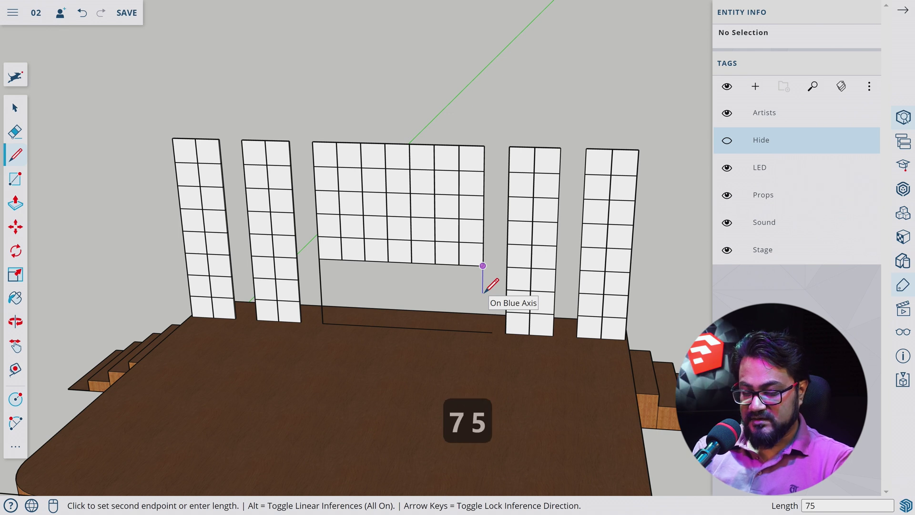
type("75\"")
key("Return")
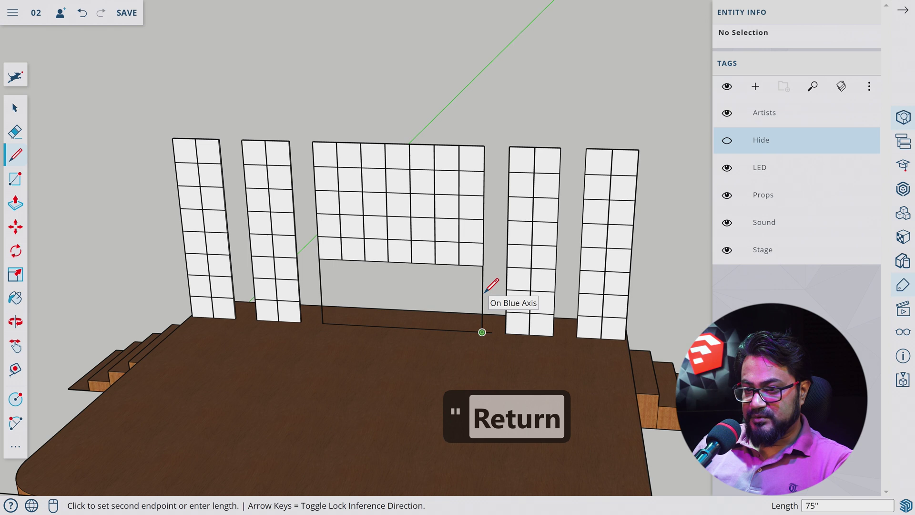
key("Escape")
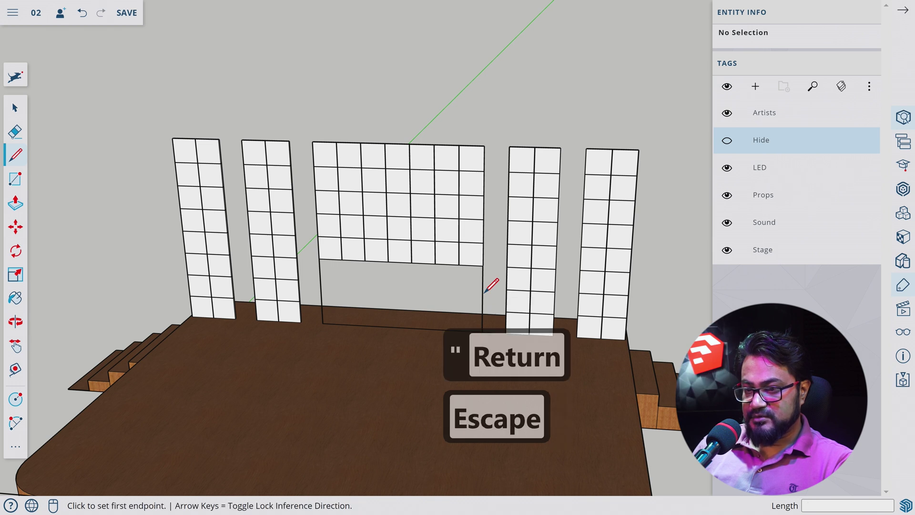
left_click(482, 265)
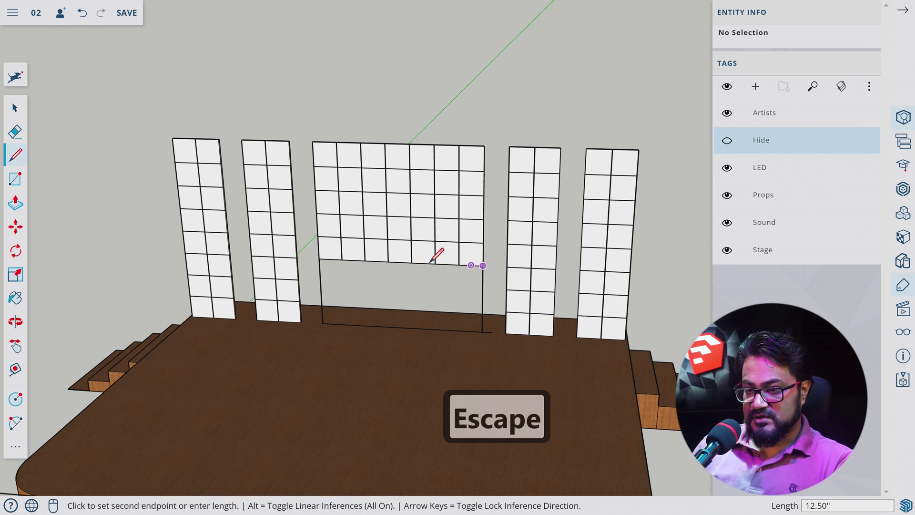
left_click(320, 258)
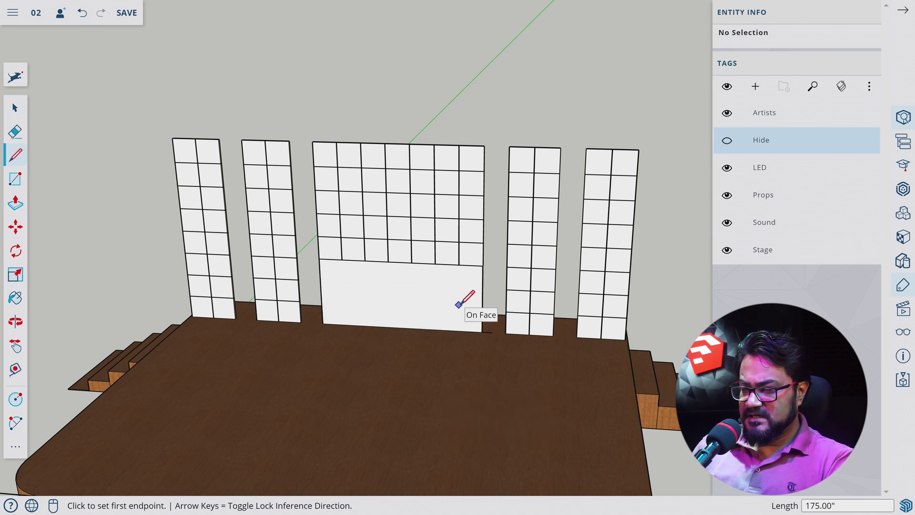
Step: Push/Pull the rectangular face under the central LED panel 4' backward into a box
key("p")
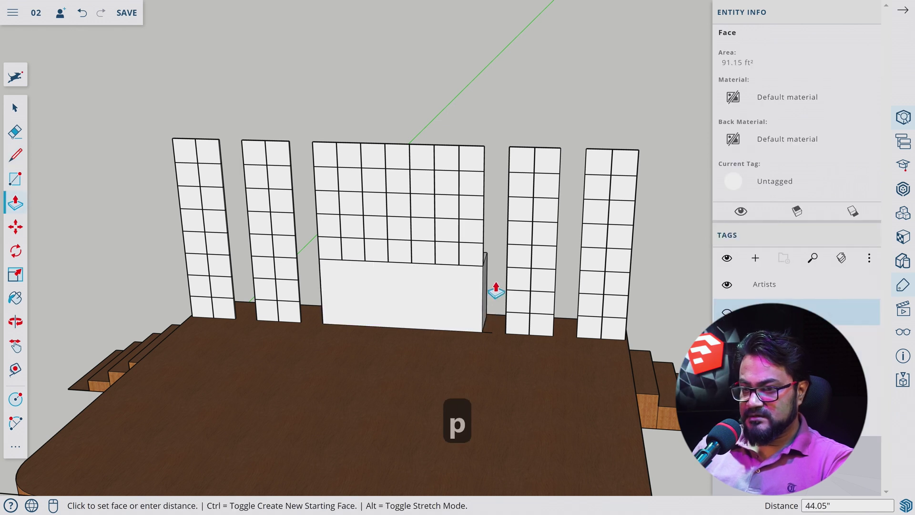
type("4")
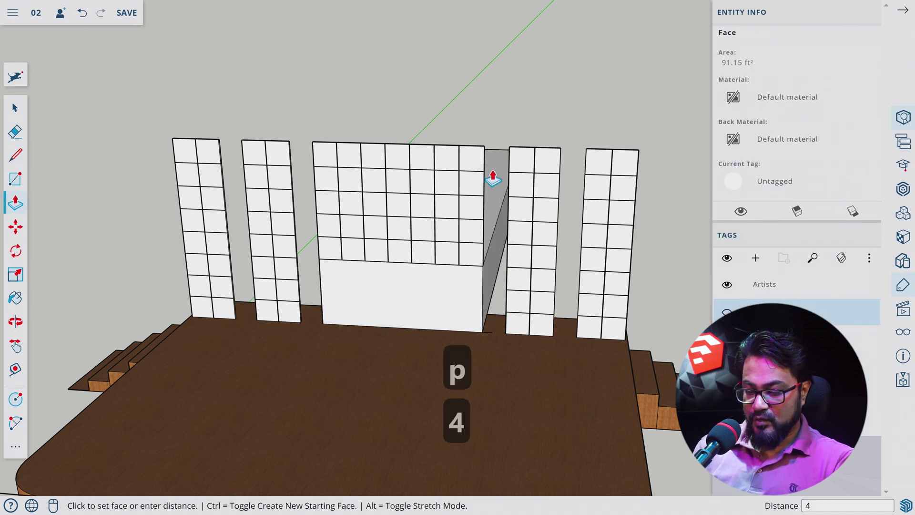
type("'")
key("Return")
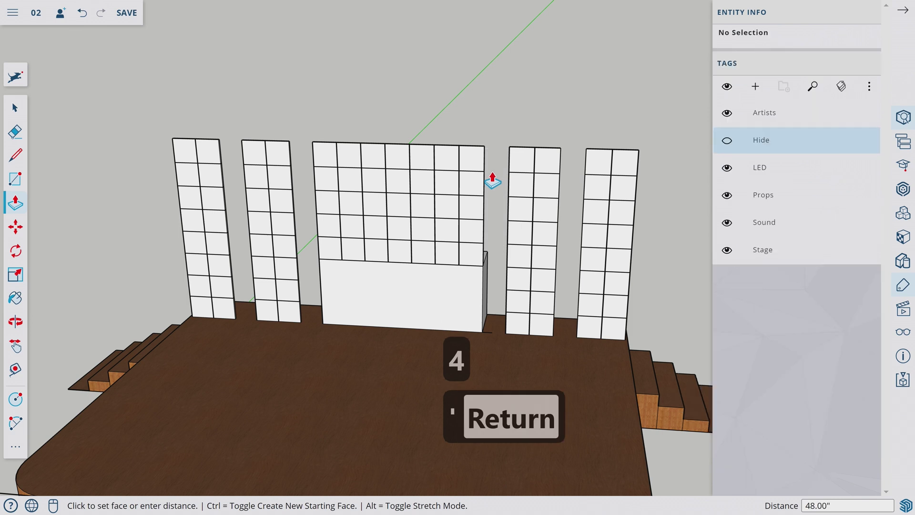
Step: Paint the whole box under the central LED panel with the Ty_Gray2 material
key("o")
left_click_drag(527, 159, 437, 288)
key("space")
triple_click(443, 292)
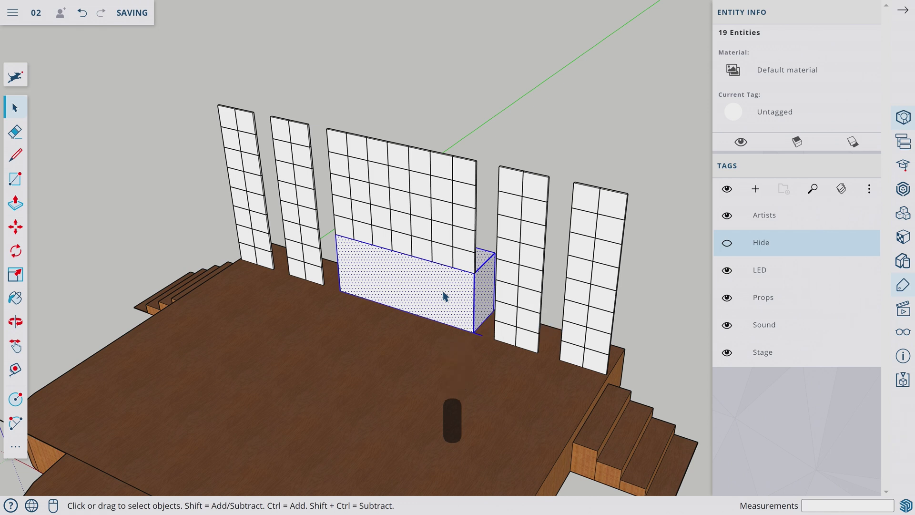
key("b")
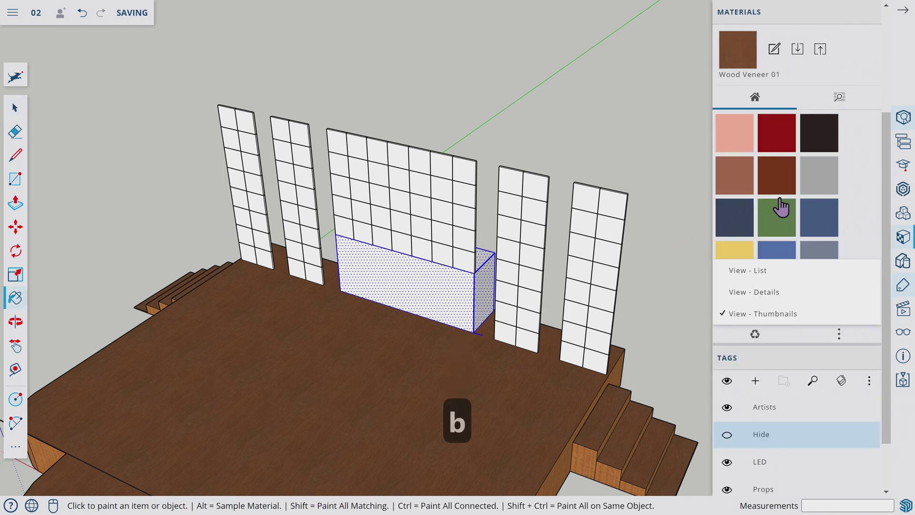
left_click(820, 148)
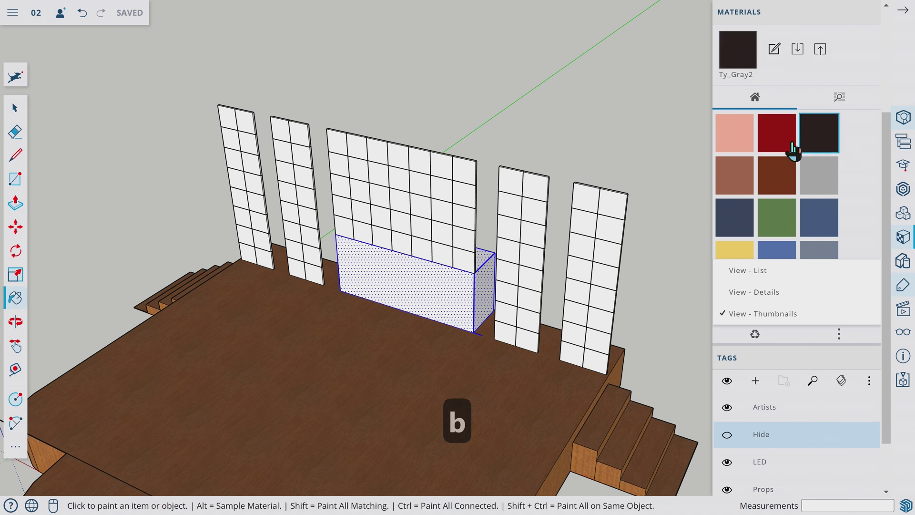
left_click(459, 283)
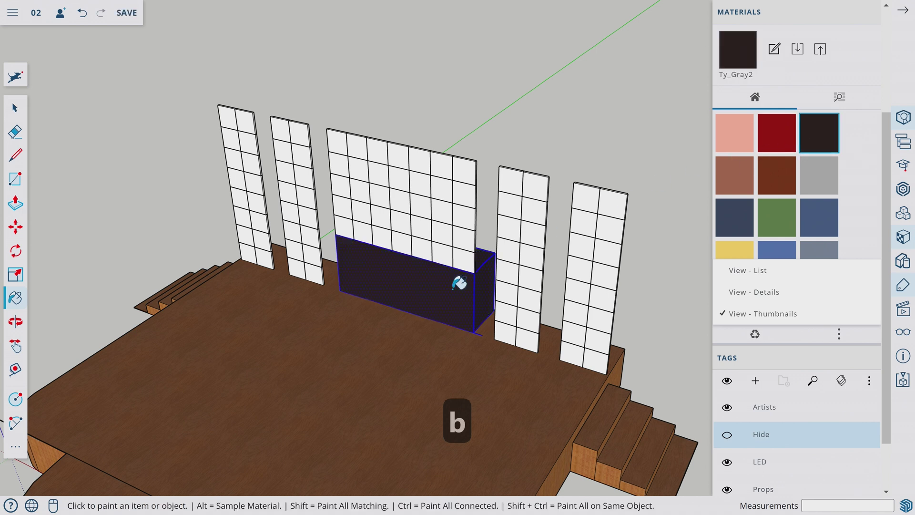
Step: Make the dark box a component with the definition name LED Base and assign it the Stage tag
key("g")
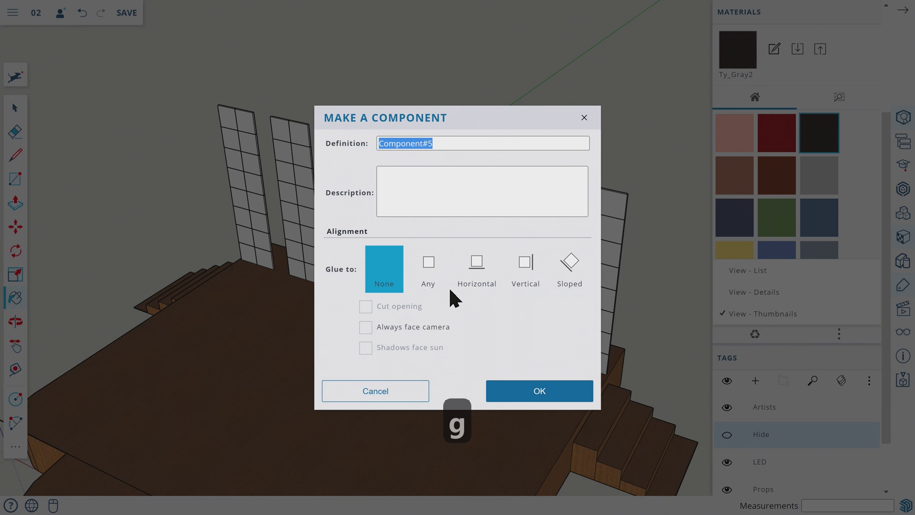
type("LED Base")
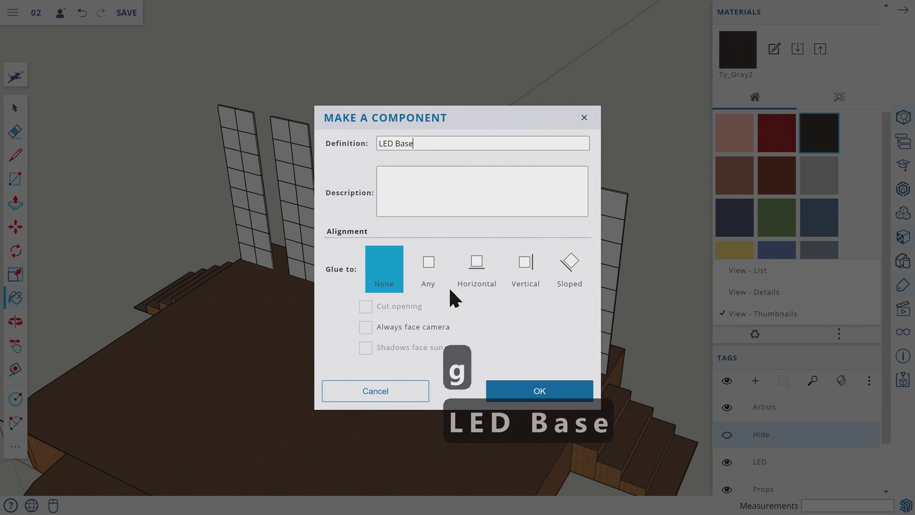
key("Return")
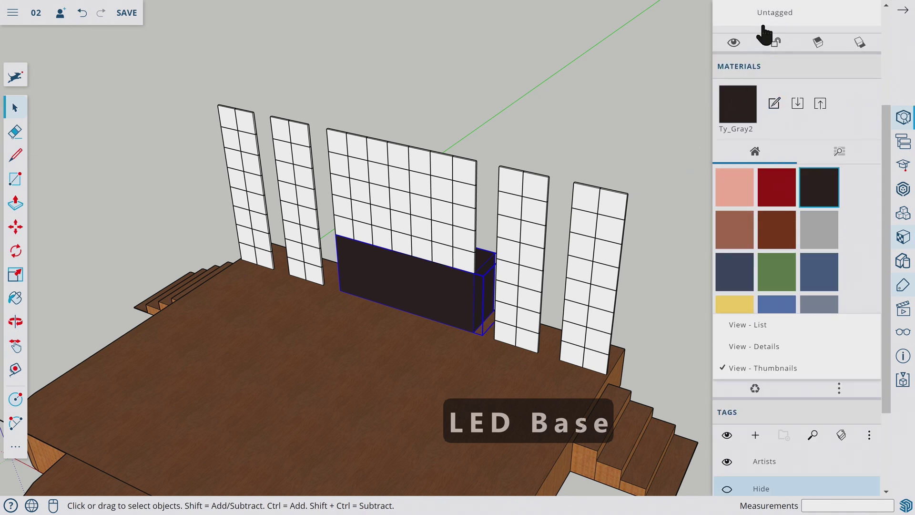
scroll(758, 38, "up", 3)
left_click(770, 167)
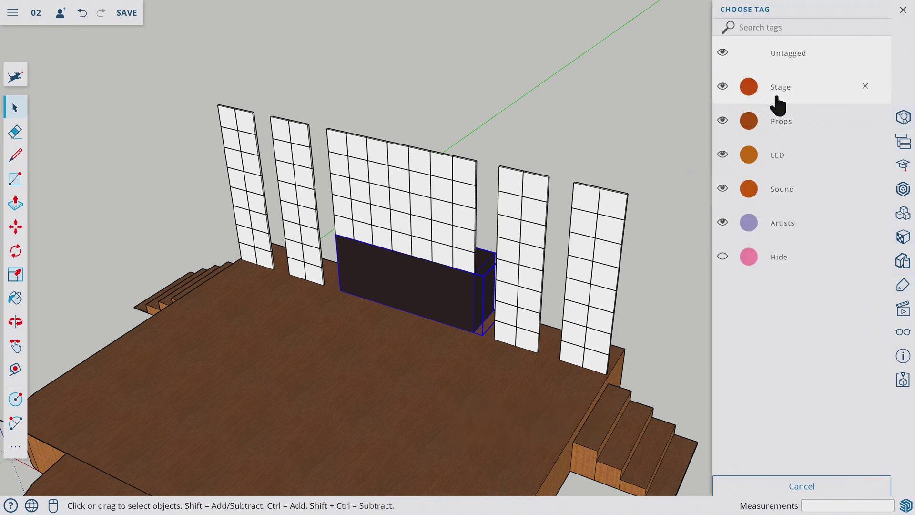
left_click(776, 93)
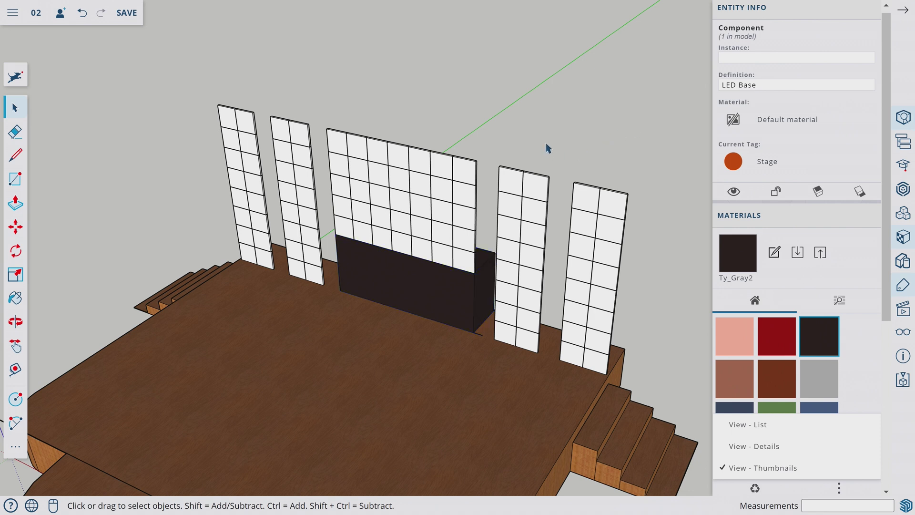
left_click(548, 149)
key("o")
left_click_drag(627, 180, 451, 273)
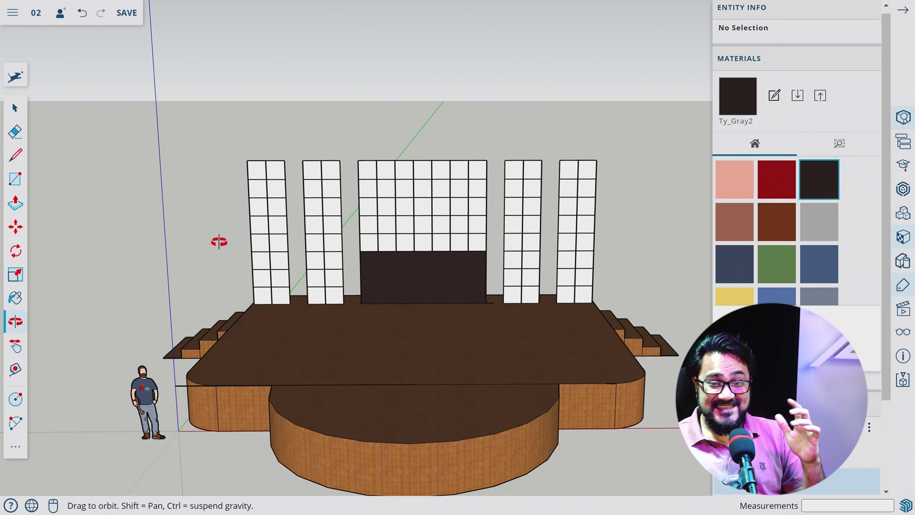
left_click_drag(237, 235, 259, 245)
scroll(268, 232, "down", 5)
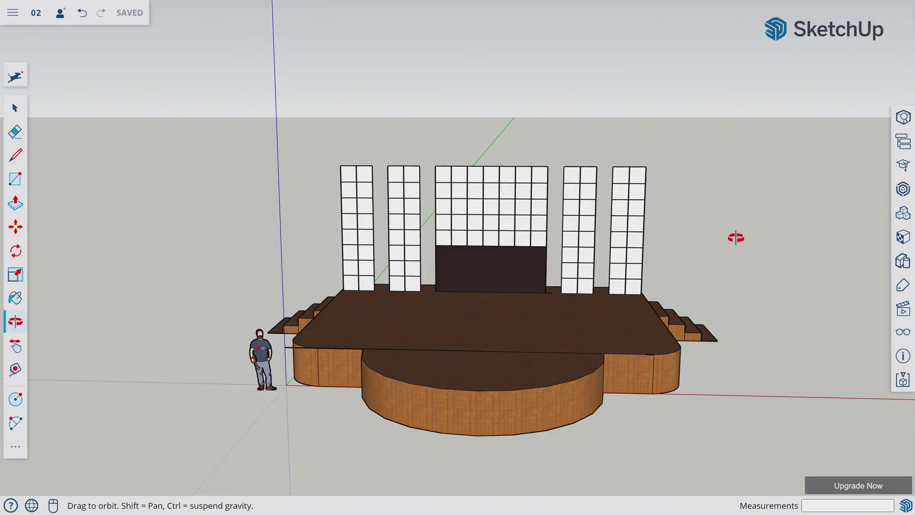
Step: Open 3D Warehouse and search all categories for "dj booth"
left_click(899, 190)
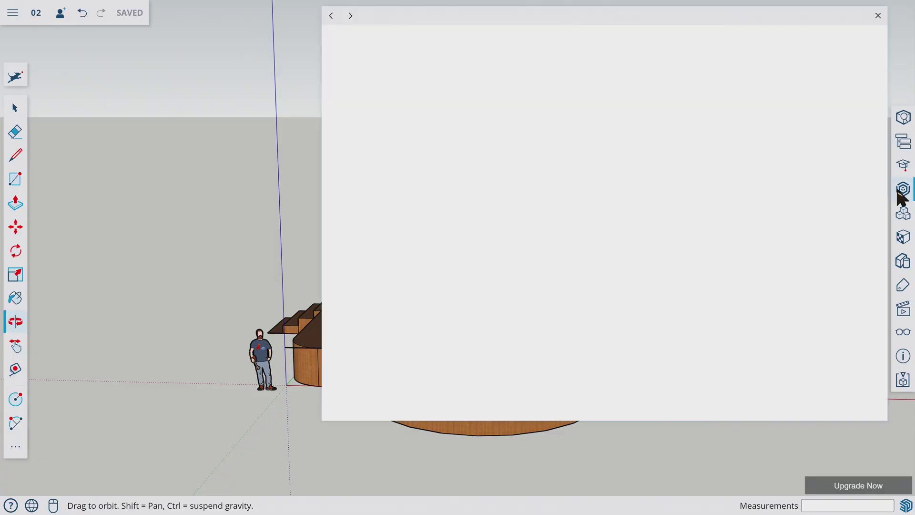
left_click(548, 377)
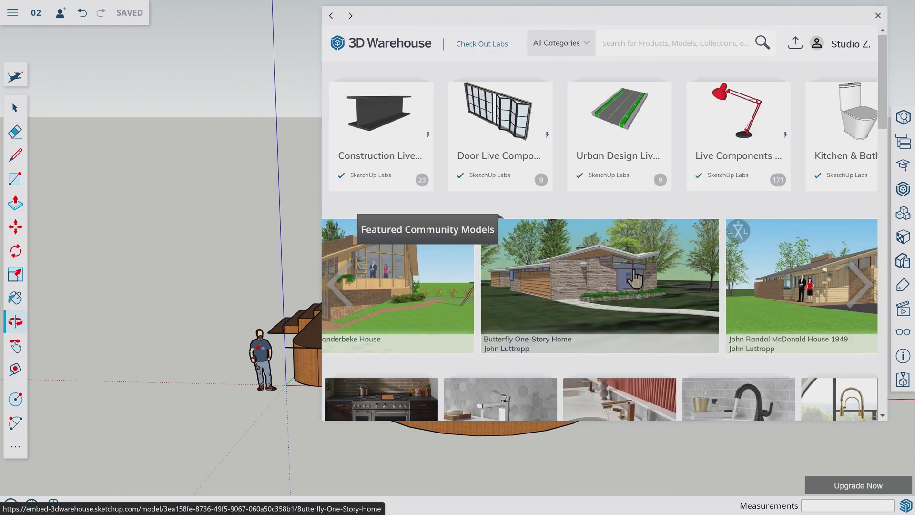
scroll(635, 276, "down", 3)
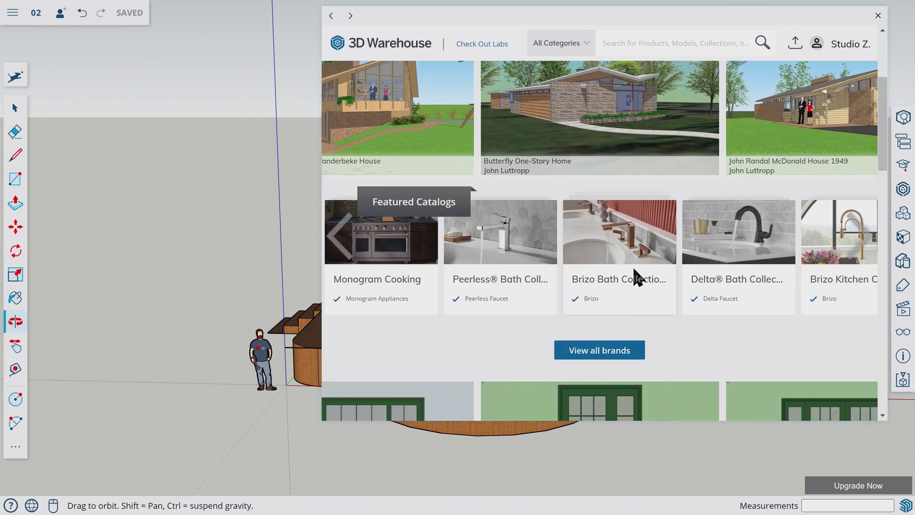
scroll(639, 272, "down", 3)
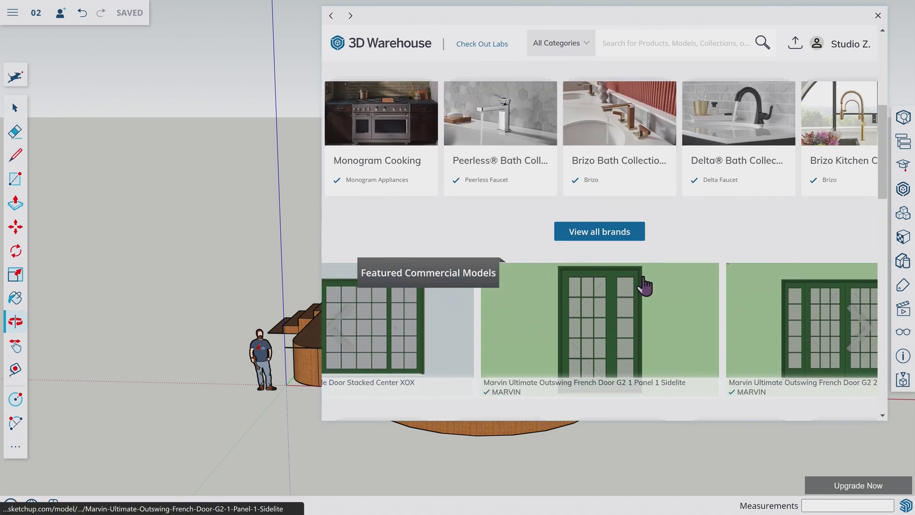
scroll(645, 281, "down", 3)
left_click(576, 44)
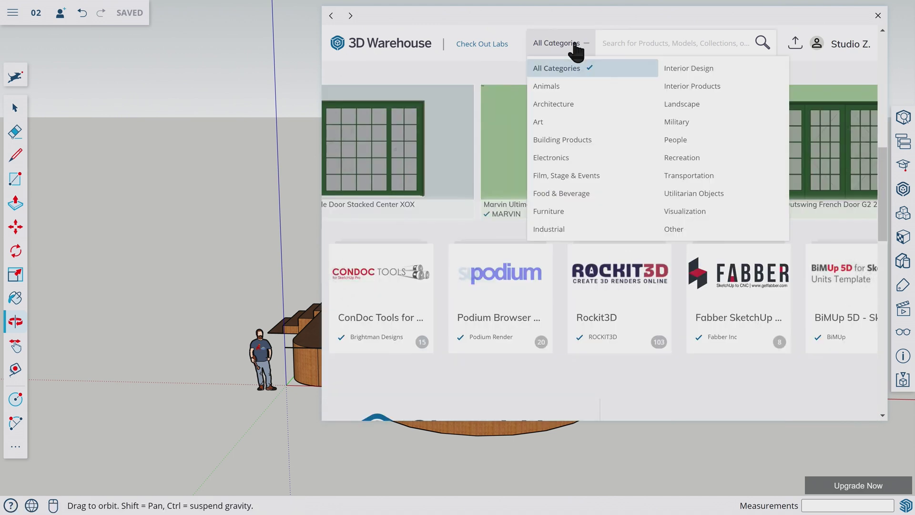
left_click(613, 46)
type("dj booth")
key("Return")
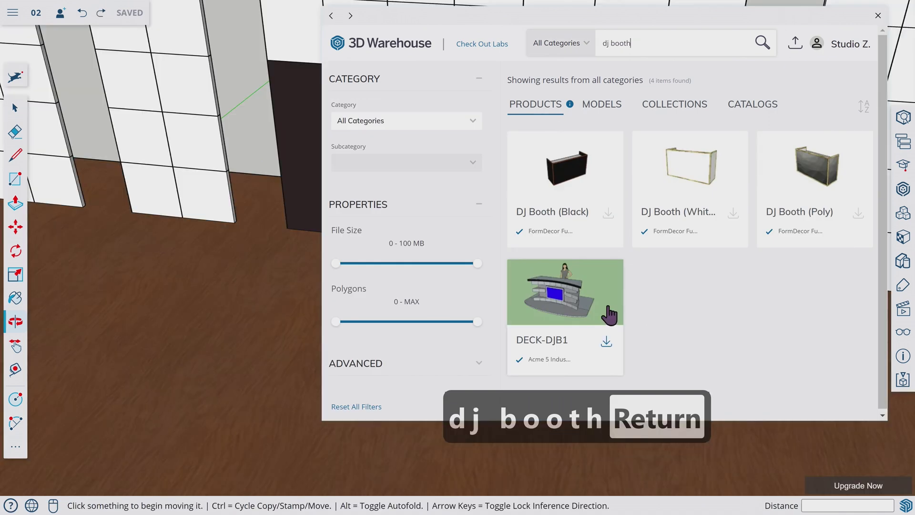
Step: Download the DECK-DJB1 model and place it on the stage floor in front of the dark LED base
left_click(606, 341)
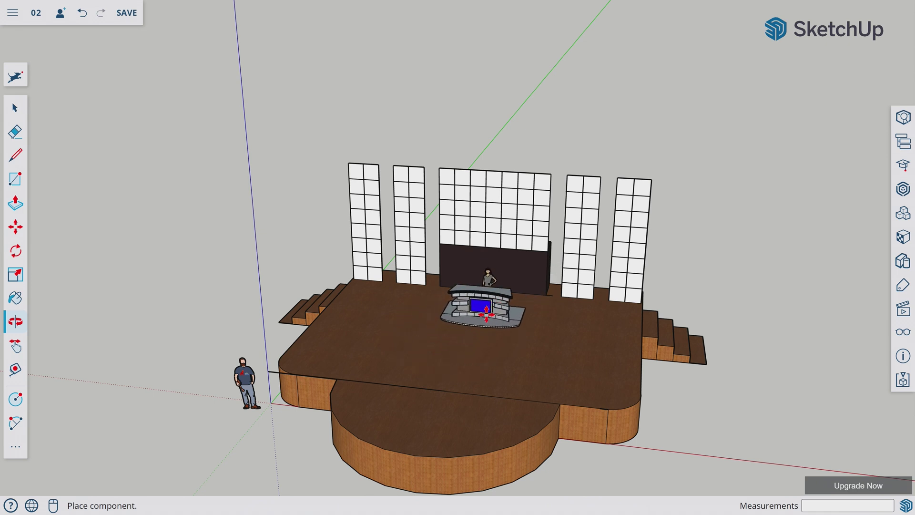
scroll(479, 305, "up", 3)
left_click(489, 326)
key("o")
left_click_drag(489, 334, 463, 332)
key("space")
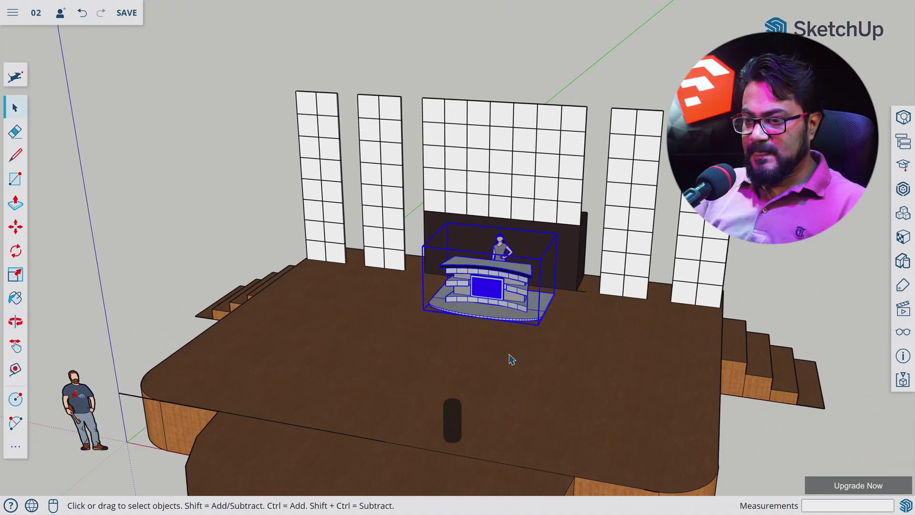
Step: Assign the Props tag to the placed DJ booth
left_click(902, 118)
left_click(776, 171)
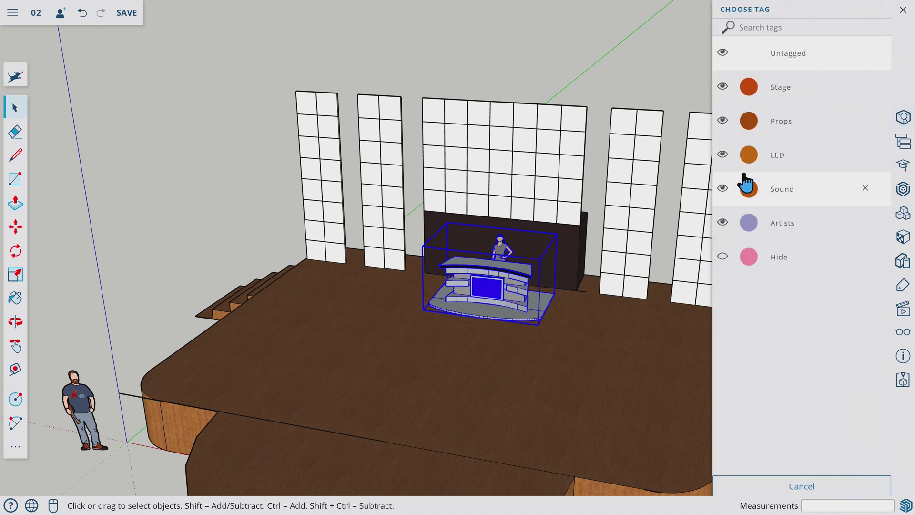
left_click(778, 123)
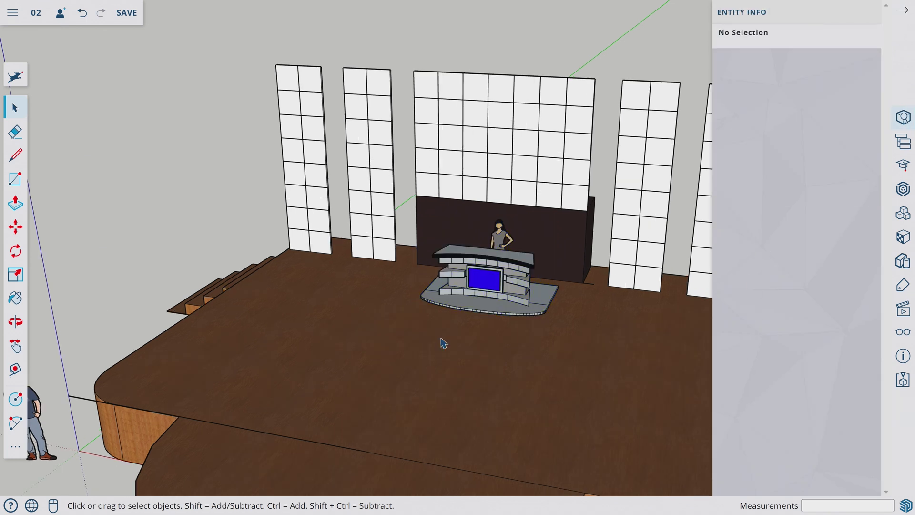
Step: Move the two inner side LED panels together 4' toward the front of the stage
middle_click_drag(477, 337, 547, 345)
key("m")
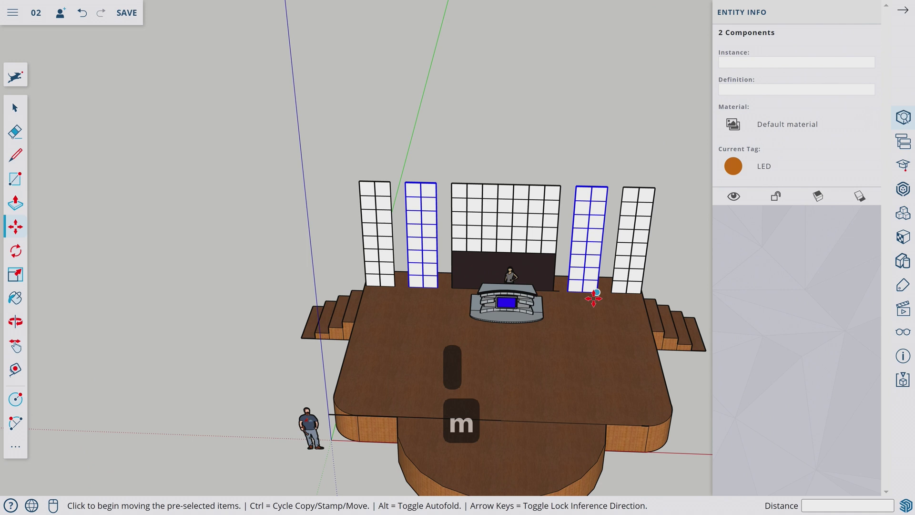
left_click(594, 298)
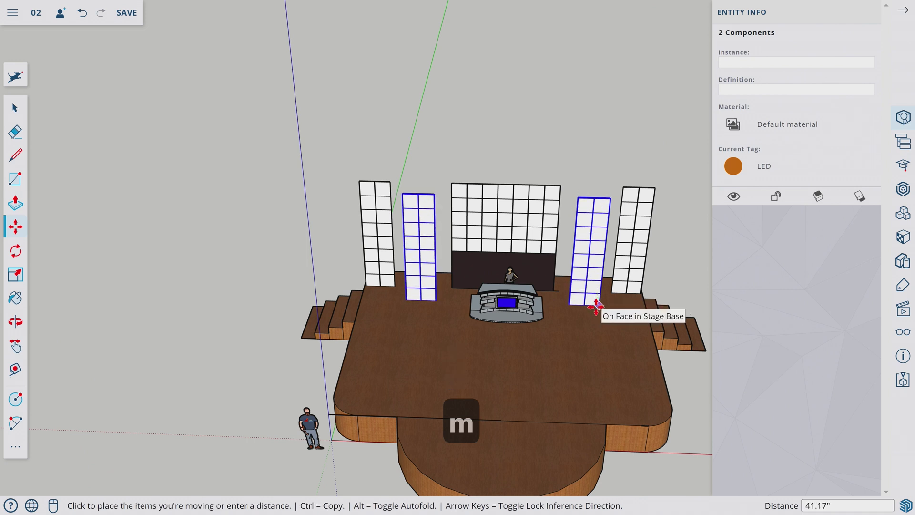
type("4'")
key("Return")
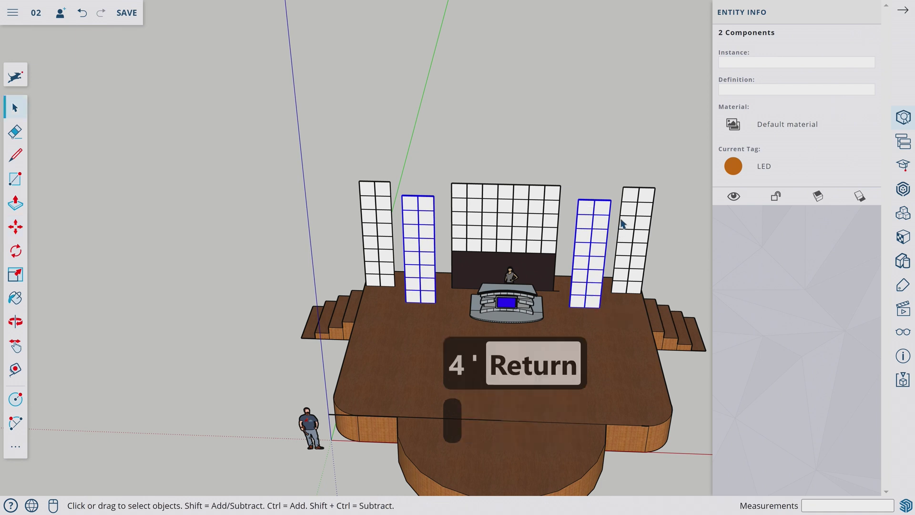
Step: Move the two outermost LED panels together 8' toward the front of the stage
left_click(374, 205, "shift")
key("m")
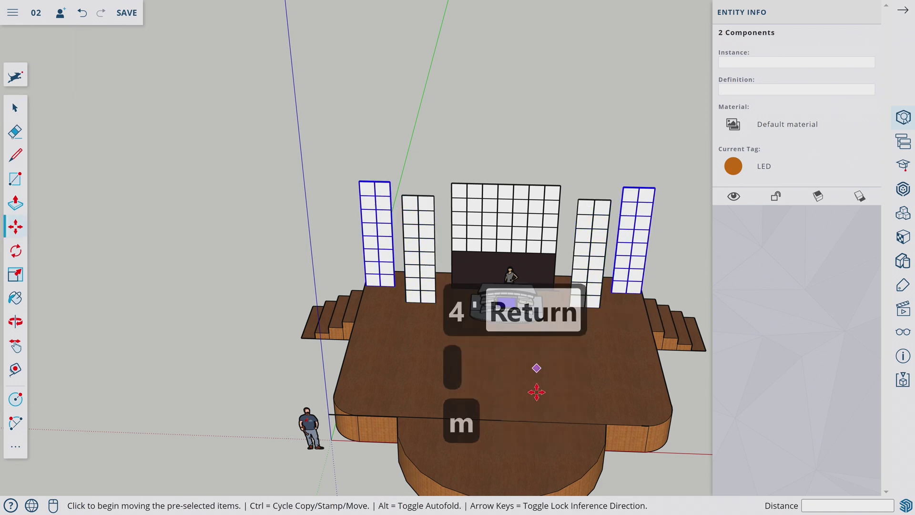
left_click(608, 327)
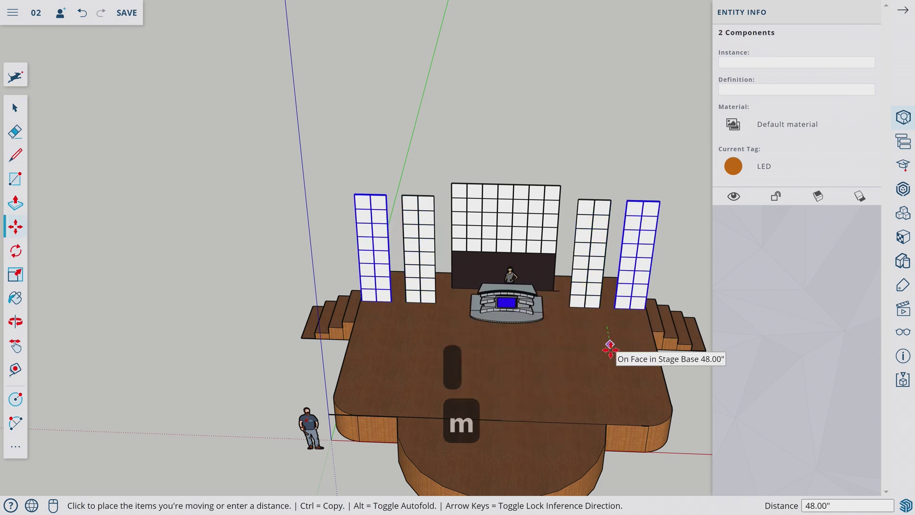
type("8'")
key("Return")
Step: Rotate only the outermost right LED panel 30° about its inner bottom corner, swinging its outer edge forward
key("o")
left_click_drag(606, 352, 628, 286)
scroll(557, 324, "up", 6)
scroll(562, 329, "down", 8)
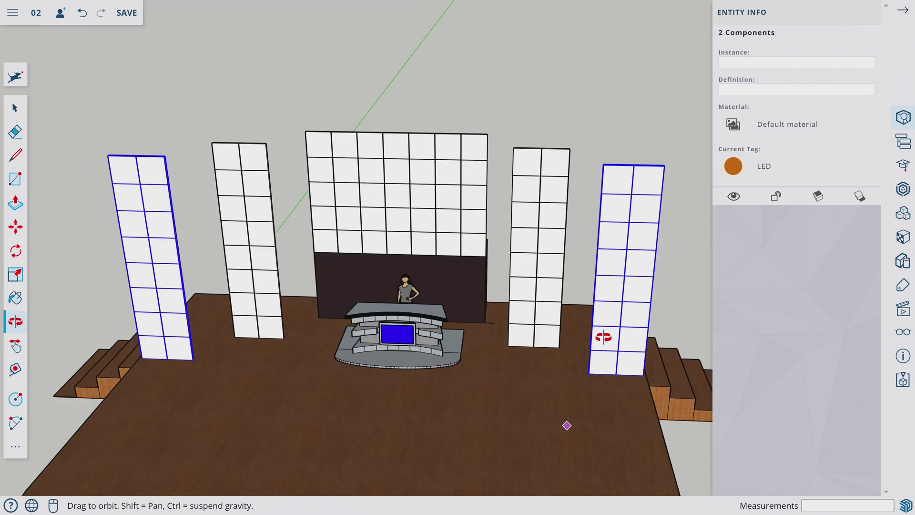
key("q")
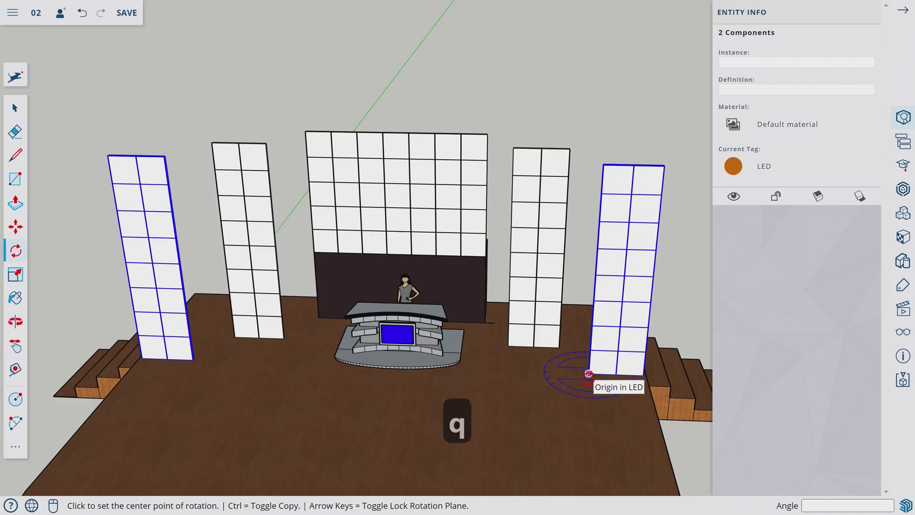
left_click(589, 373)
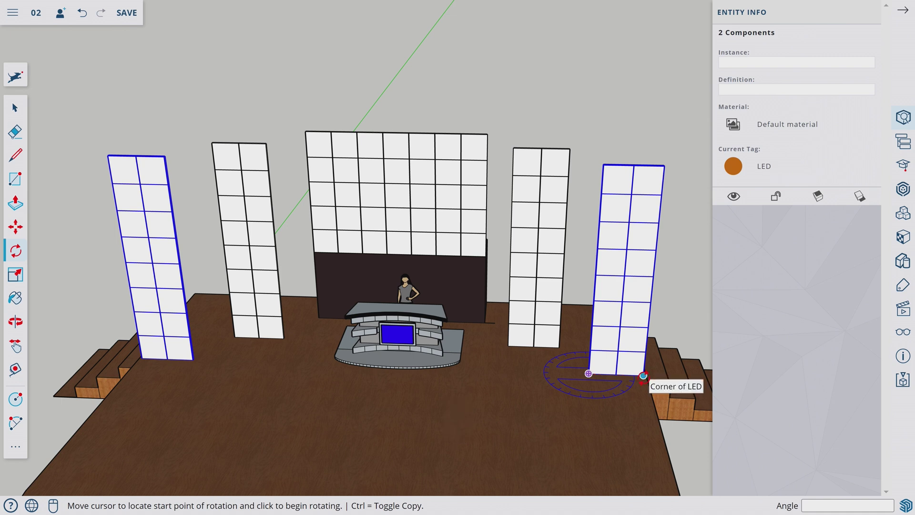
key("q")
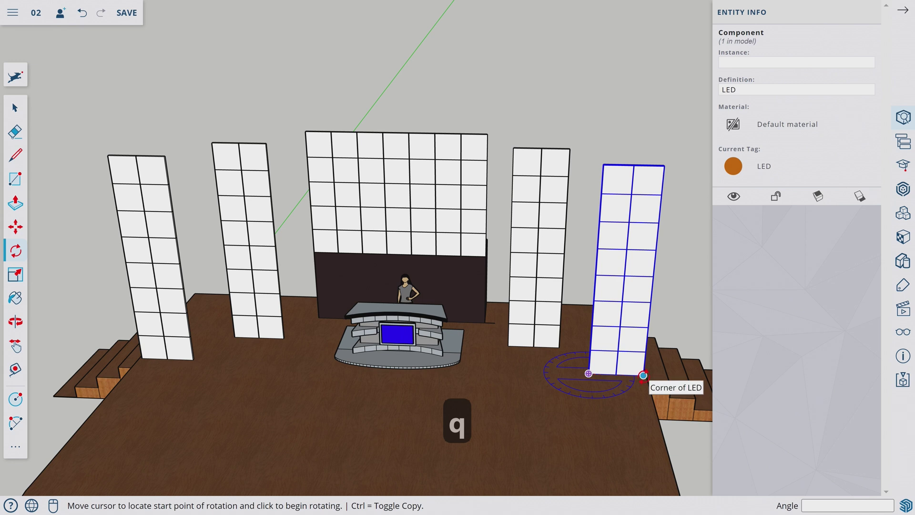
left_click(643, 375)
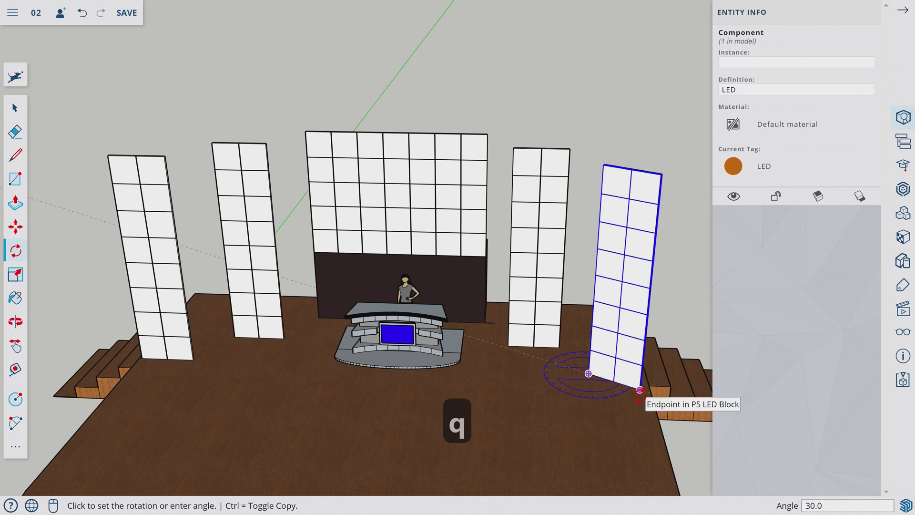
type("30")
key("Return")
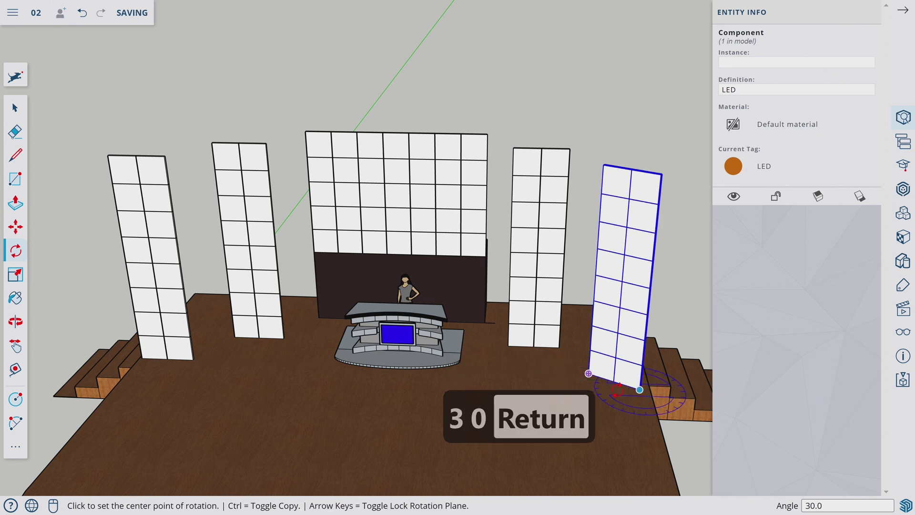
Step: Rotate the inner right LED panel 30° about its inner bottom corner, swinging its outer edge forward
key("space")
left_click(530, 337)
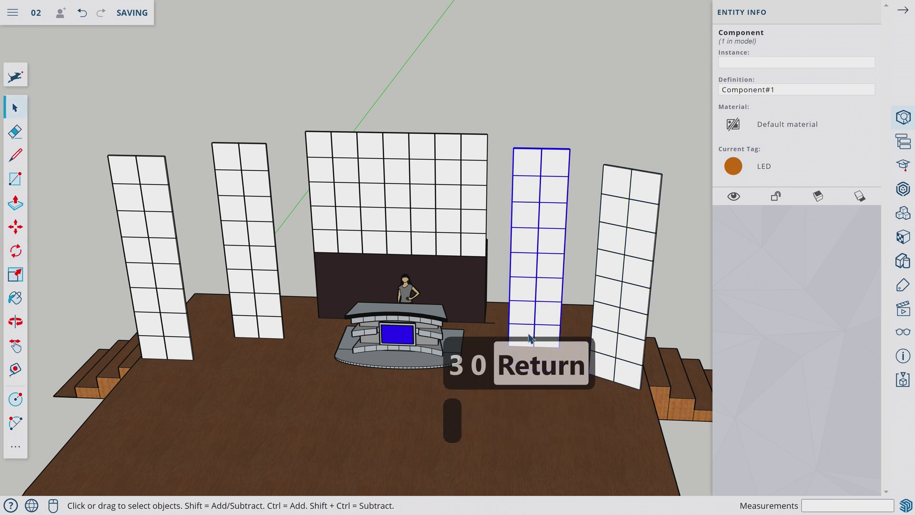
key("q")
left_click(509, 346)
left_click(558, 353)
type("3")
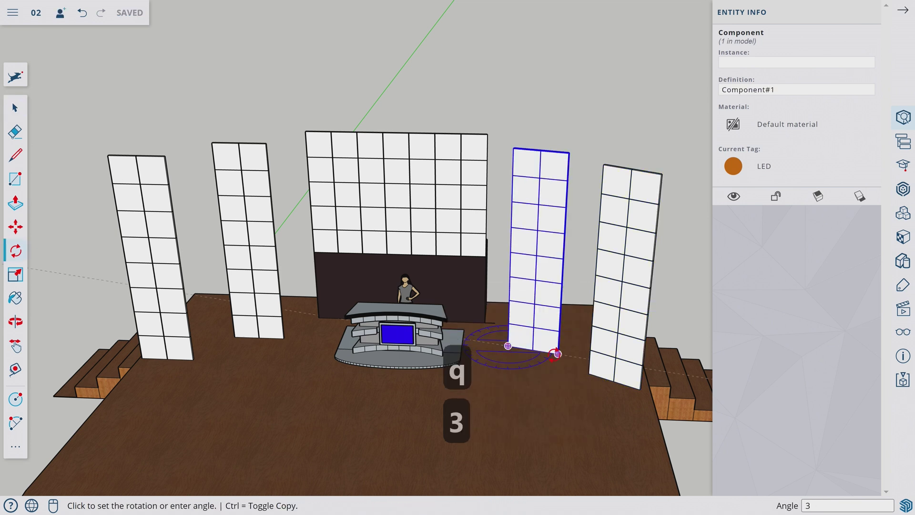
type("0")
key("Return")
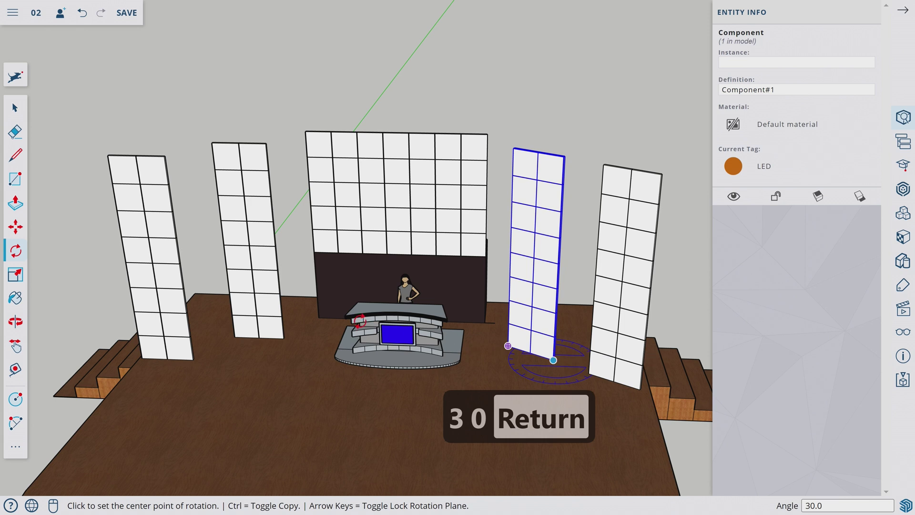
Step: Rotate the inner left LED panel 30° about its inner bottom corner, swinging its outer edge forward
key("space")
left_click(268, 301)
key("q")
left_click(283, 339)
left_click(234, 337)
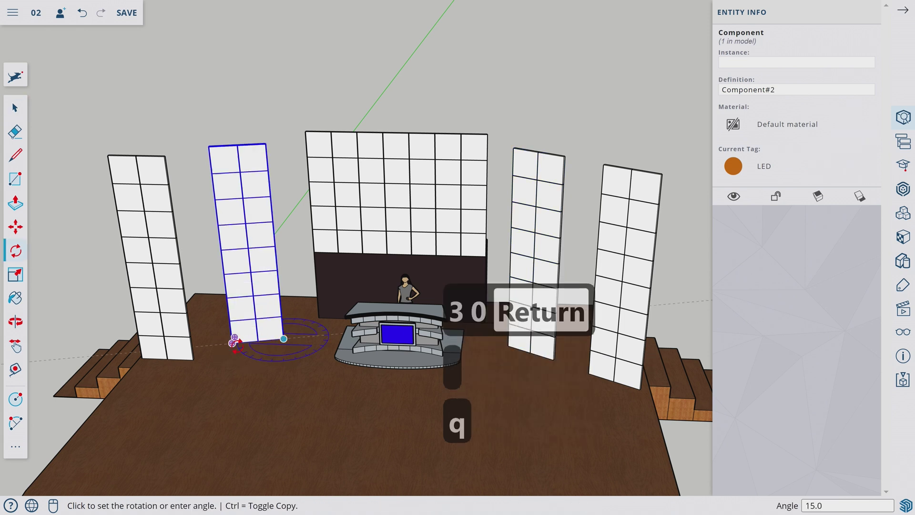
type("30")
key("Return")
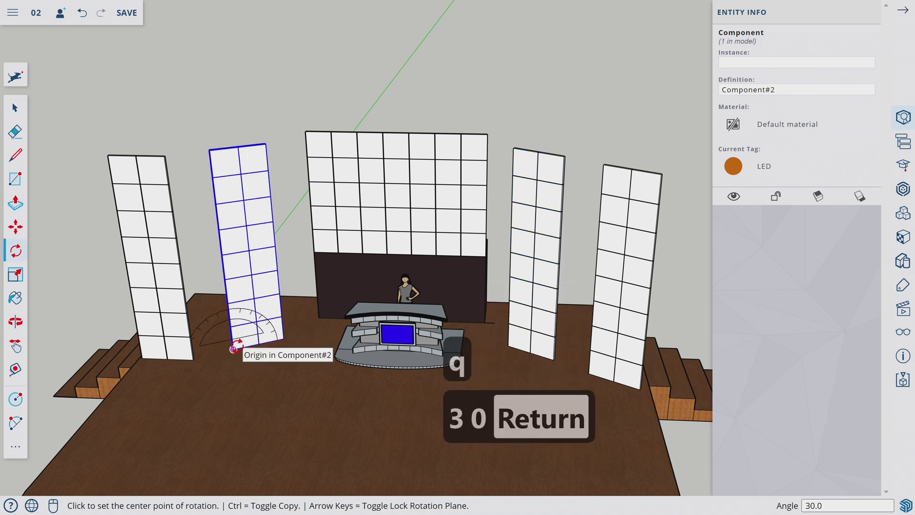
Step: Rotate the outermost left LED panel about its inner bottom corner so its outer edge swings forward, mirroring the opposite panel
key("space")
left_click(184, 353)
key("q")
left_click(193, 360)
left_click(142, 358)
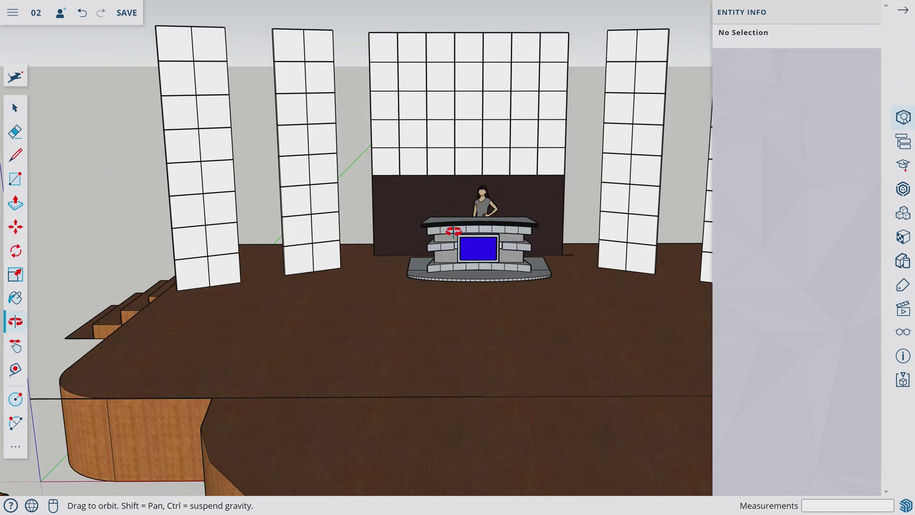
Step: Move the staircases on both sides of the stage together 12' toward the front
scroll(446, 244, "down", 5)
middle_click_drag(445, 244, 639, 221)
scroll(451, 208, "up", 4)
left_click_drag(480, 218, 674, 292)
key("space")
left_click(681, 294)
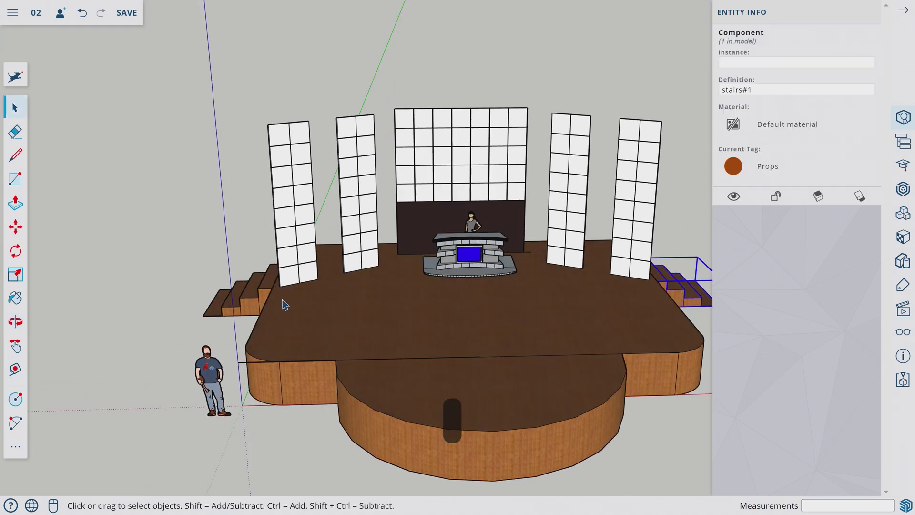
key("m")
left_click(514, 305)
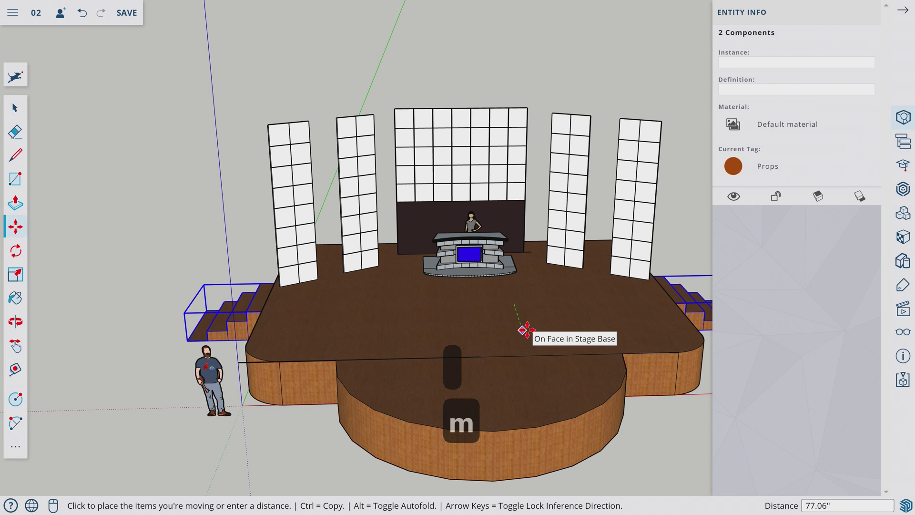
type("12'")
key("Return")
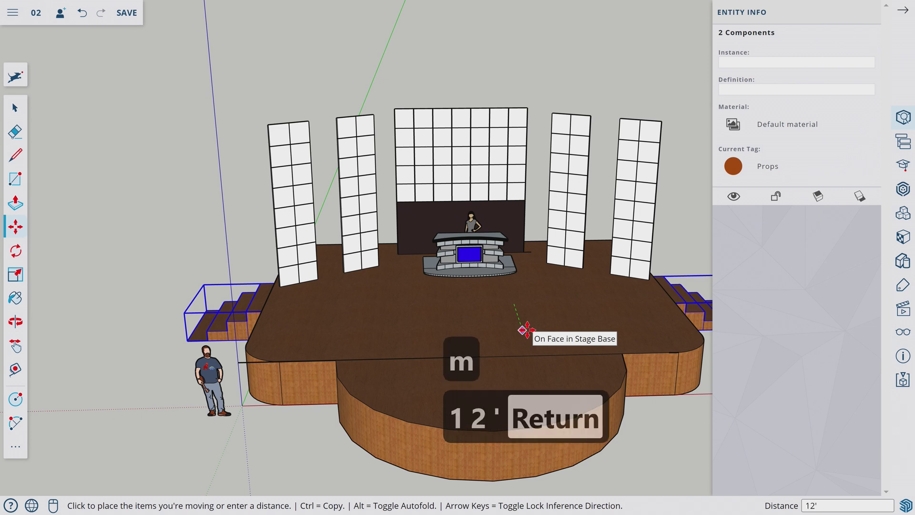
Step: Adjust the position of both staircases along the stage's sides with the Move tool
key("o")
left_click_drag(372, 376, 705, 348)
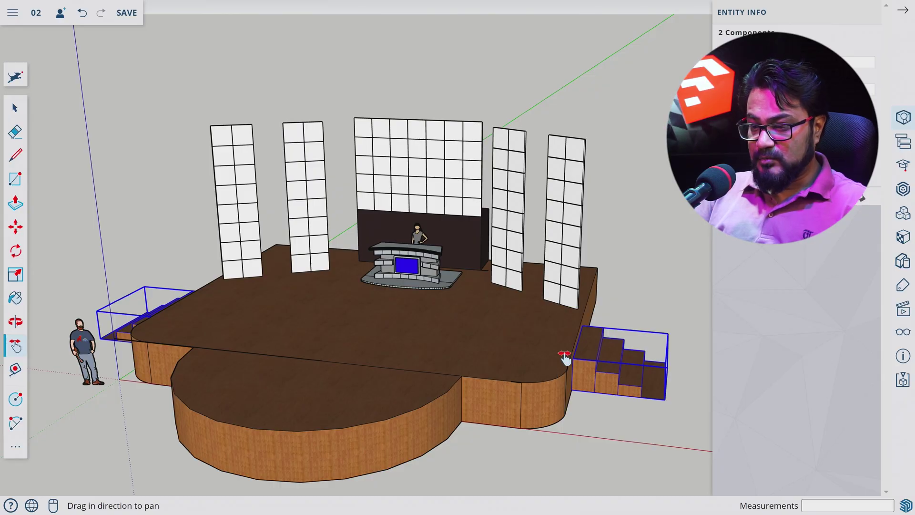
key("m")
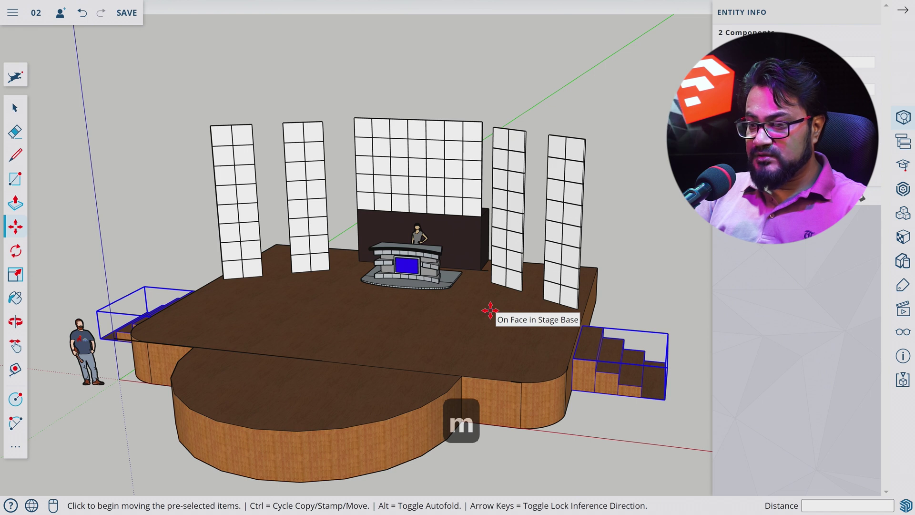
left_click(490, 310)
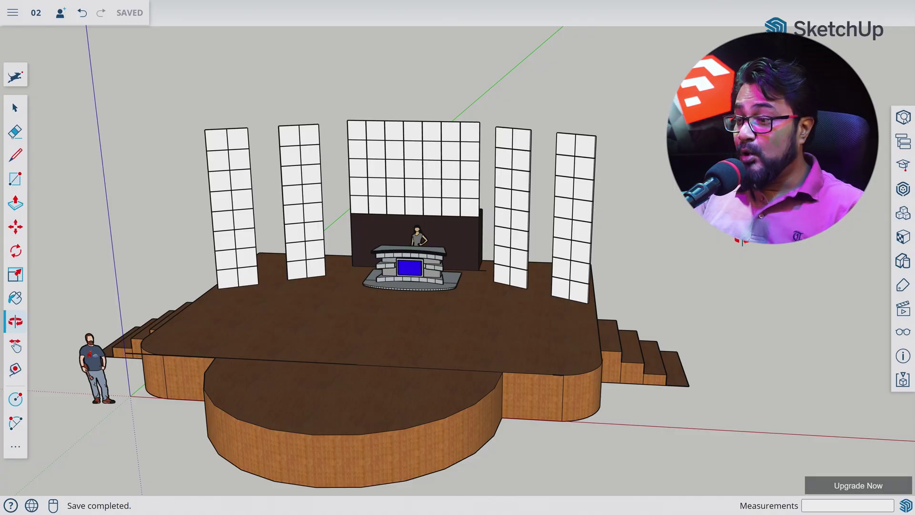
Step: Search 3D Warehouse for "pa system" and show the matching models instead of products
left_click(903, 190)
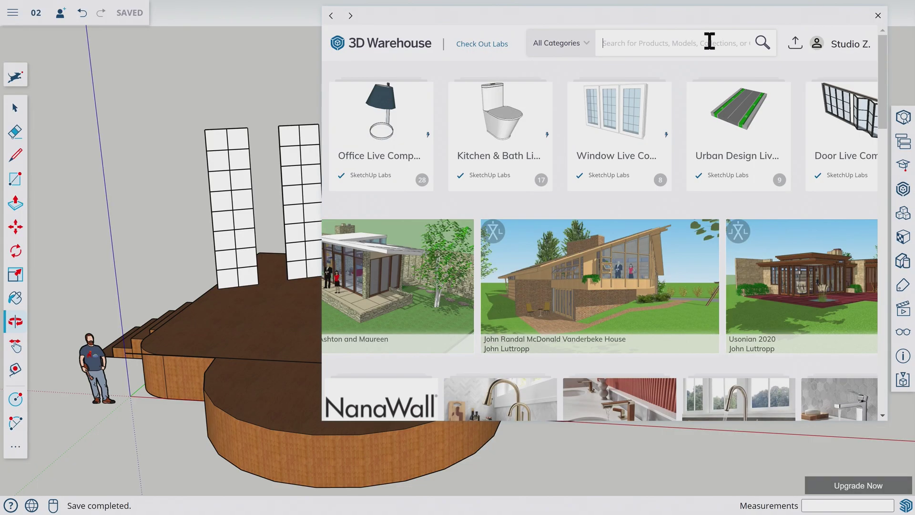
left_click(709, 41)
type("pa s")
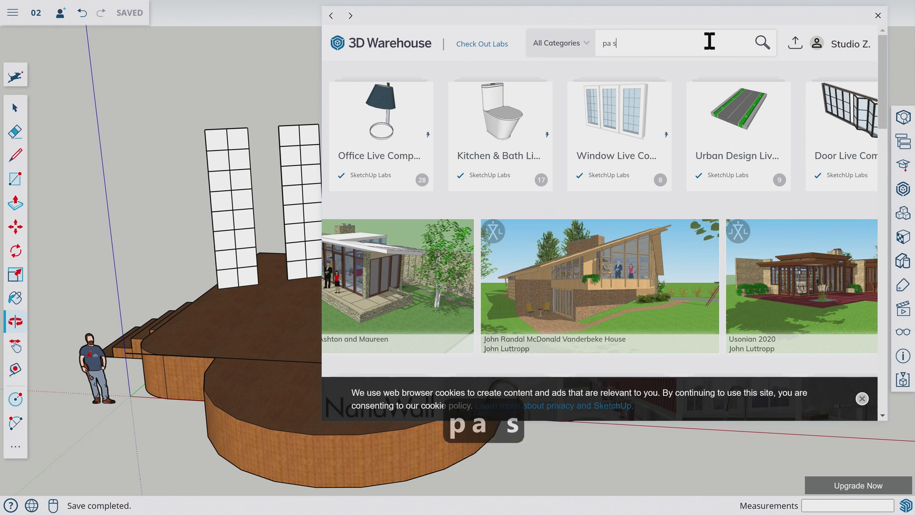
type("ysgtem")
key("BackSpace")
key("BackSpace")
key("BackSpace")
type("tem")
key("BackSpace")
key("BackSpace")
key("BackSpace")
key("BackSpace")
type("tem")
key("Return")
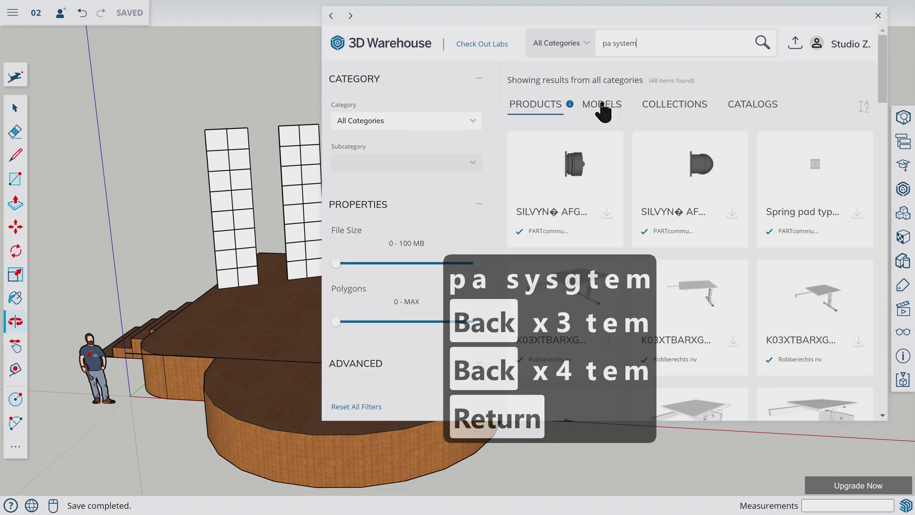
left_click(601, 106)
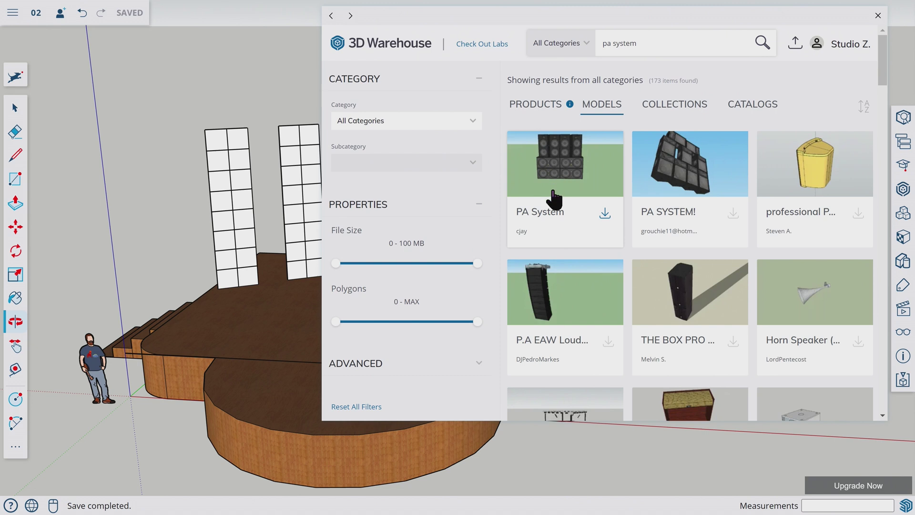
Step: Import the PA System speaker stack model and place it on the ground beside the stage's front corner, near the right staircase
left_click(605, 213)
scroll(597, 218, "down", 3)
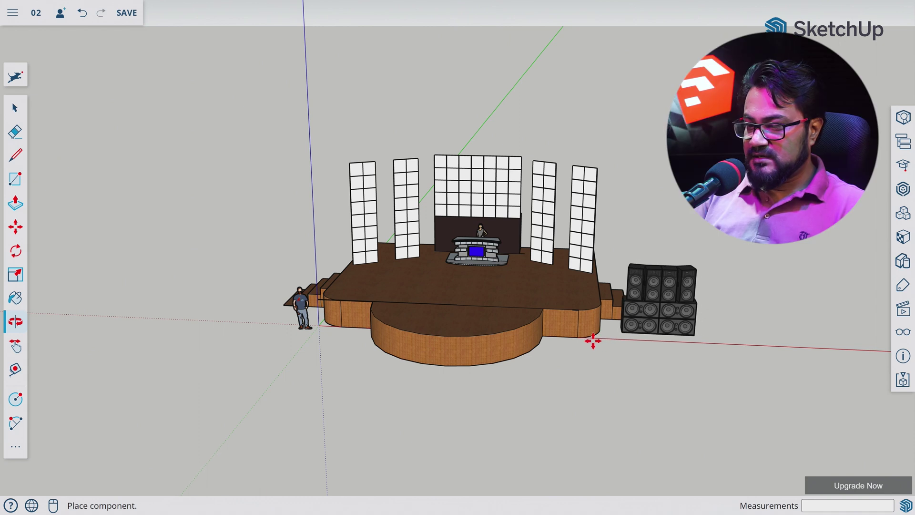
left_click(593, 341)
Step: Copy the speaker stack along the red axis to the opposite side of the stage, beside the front corner
key("m")
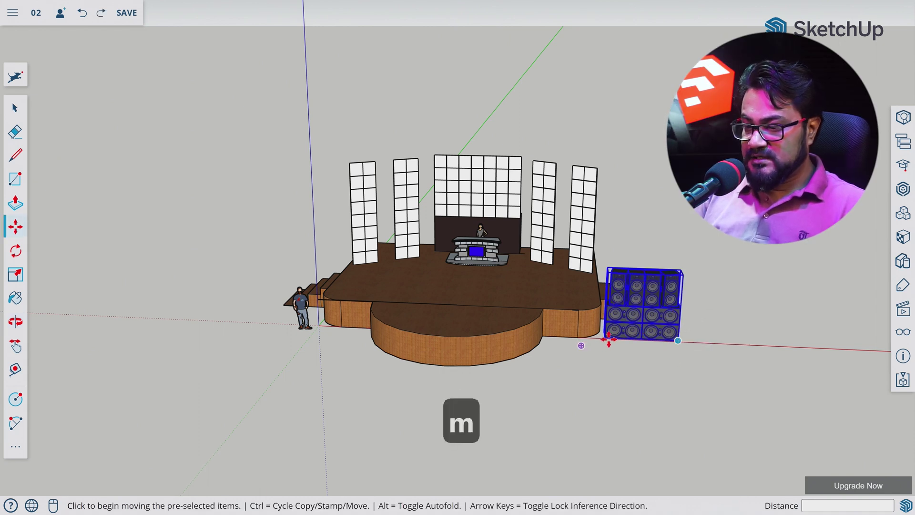
left_click(676, 341)
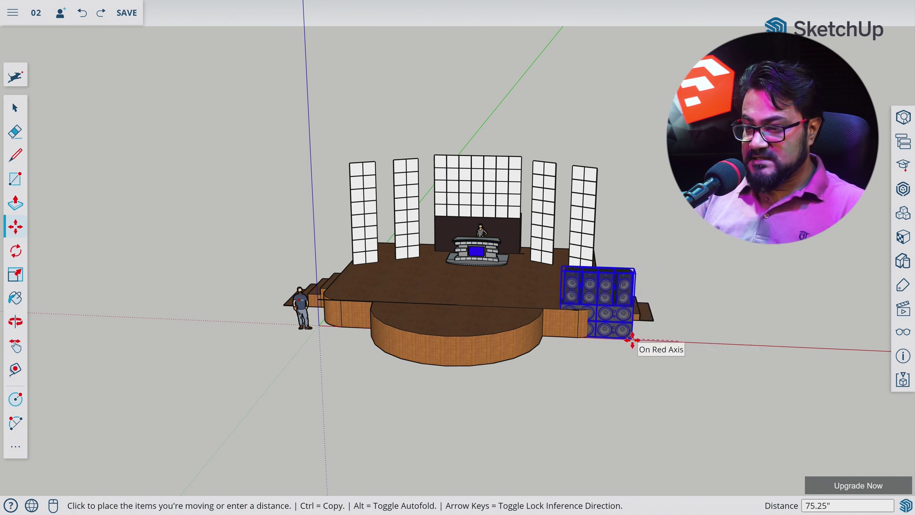
key("ctrl")
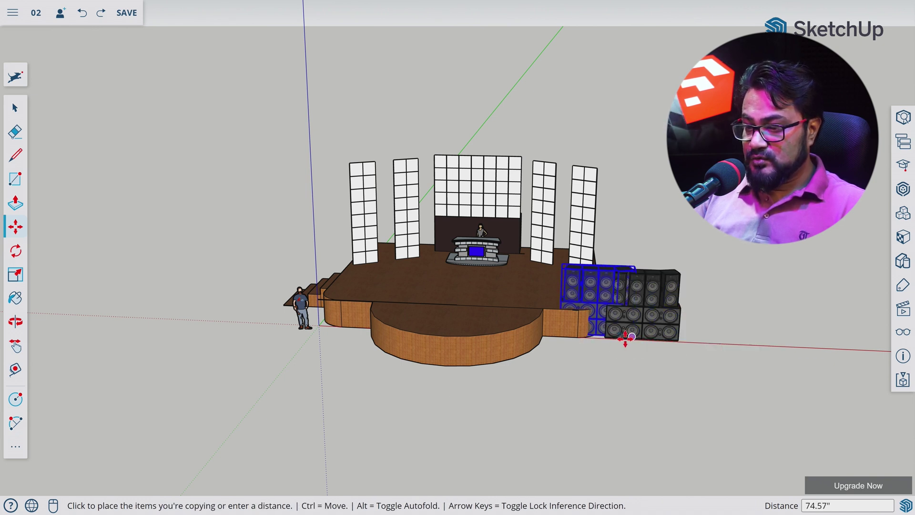
scroll(365, 329, "up", 5)
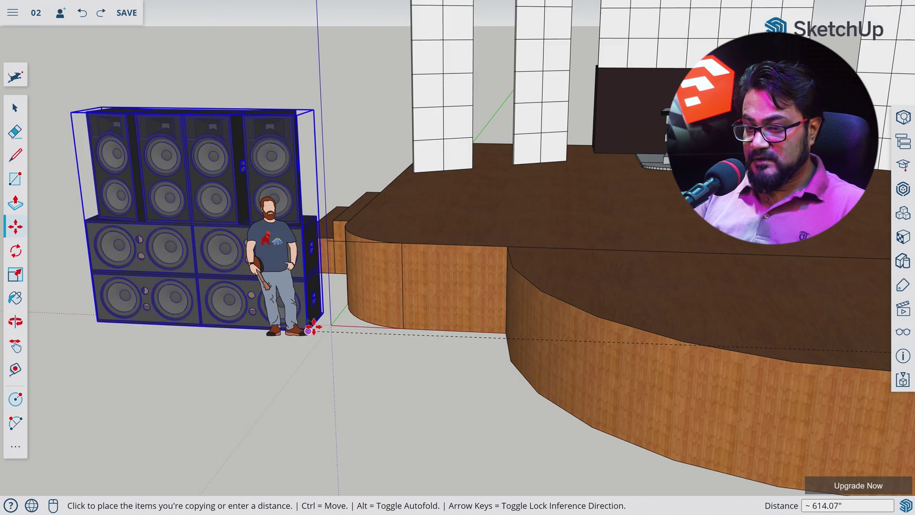
left_click(331, 325)
Step: Open the tag choices for the two selected speaker stacks
scroll(331, 325, "down", 5)
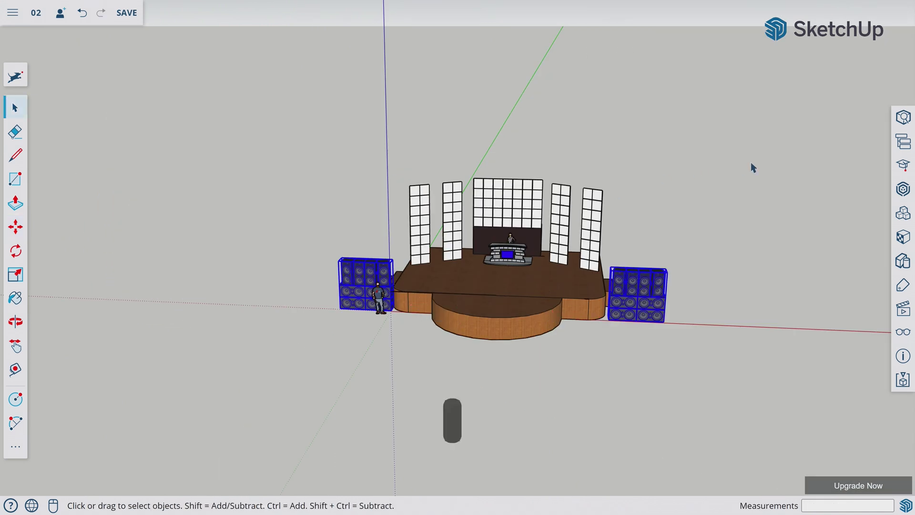
left_click(902, 122)
left_click(780, 169)
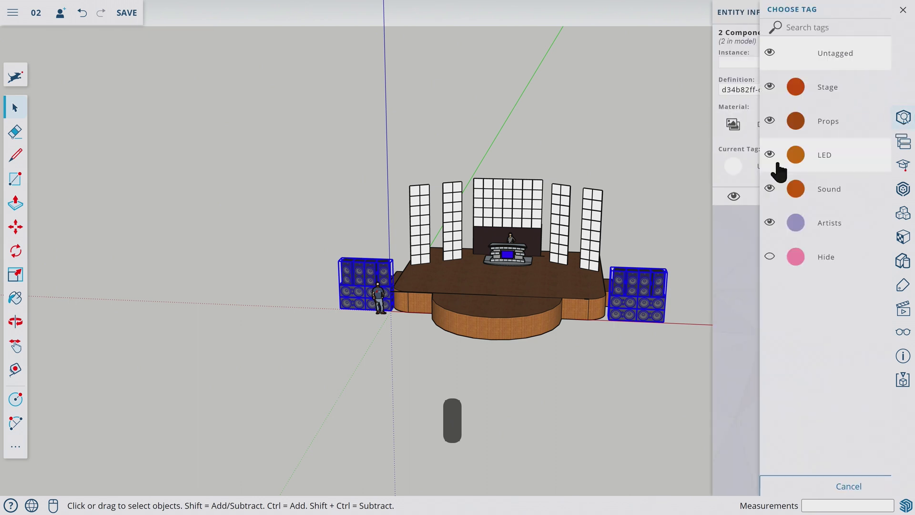